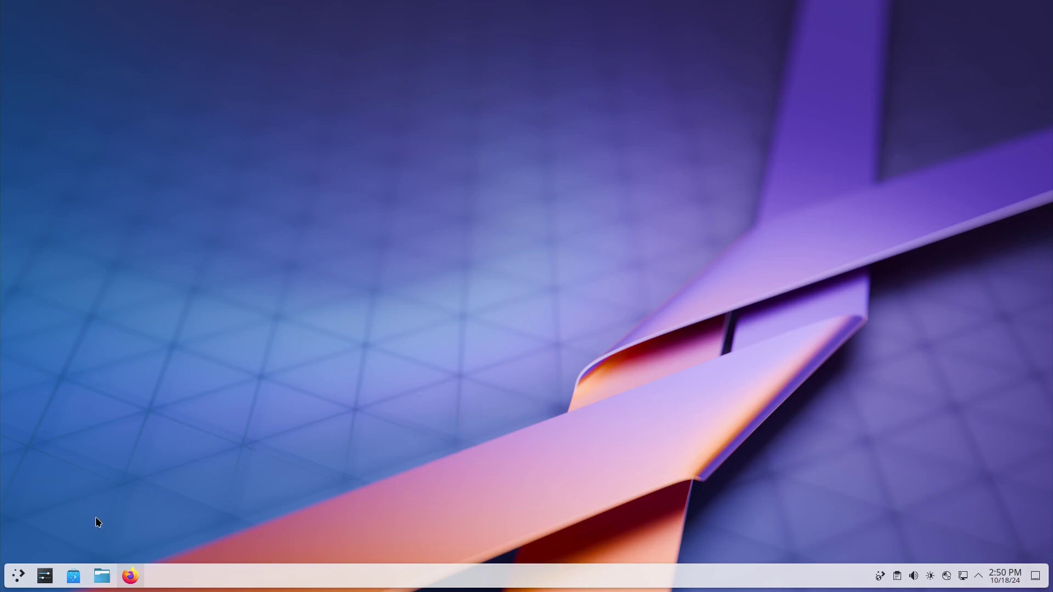
Launch System Settings from the taskbar and find its Notifications page in the sidebar.
left_click(46, 578)
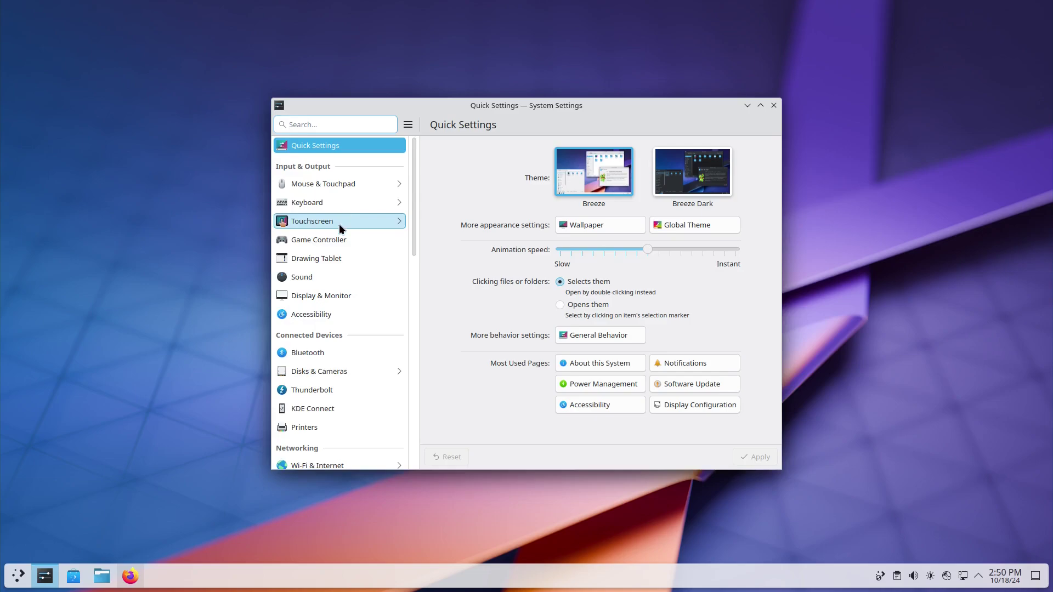
scroll(338, 230, "down", 8)
scroll(336, 258, "down", 7)
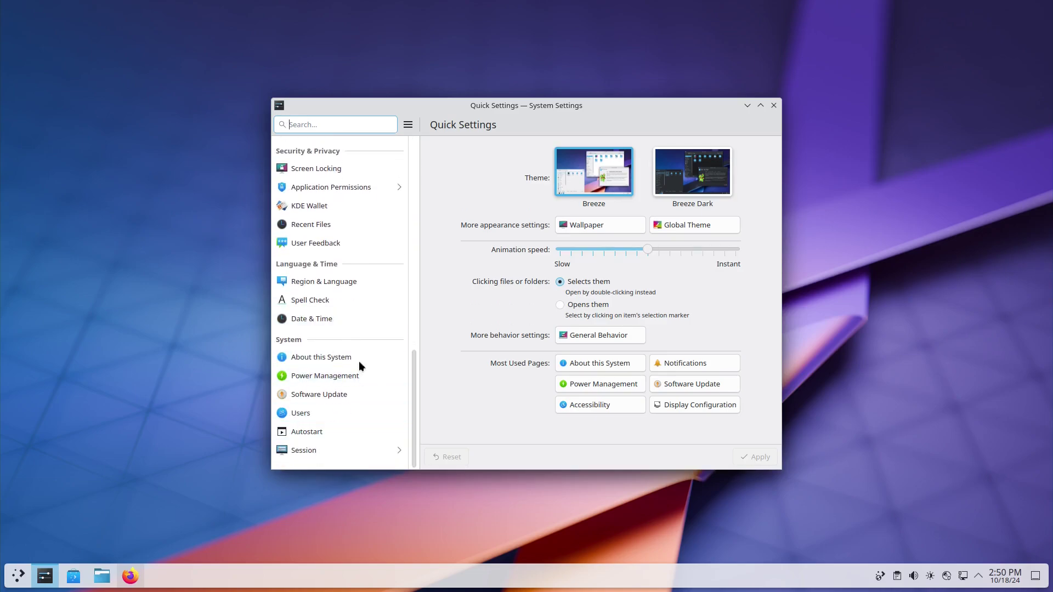
scroll(318, 346, "up", 15)
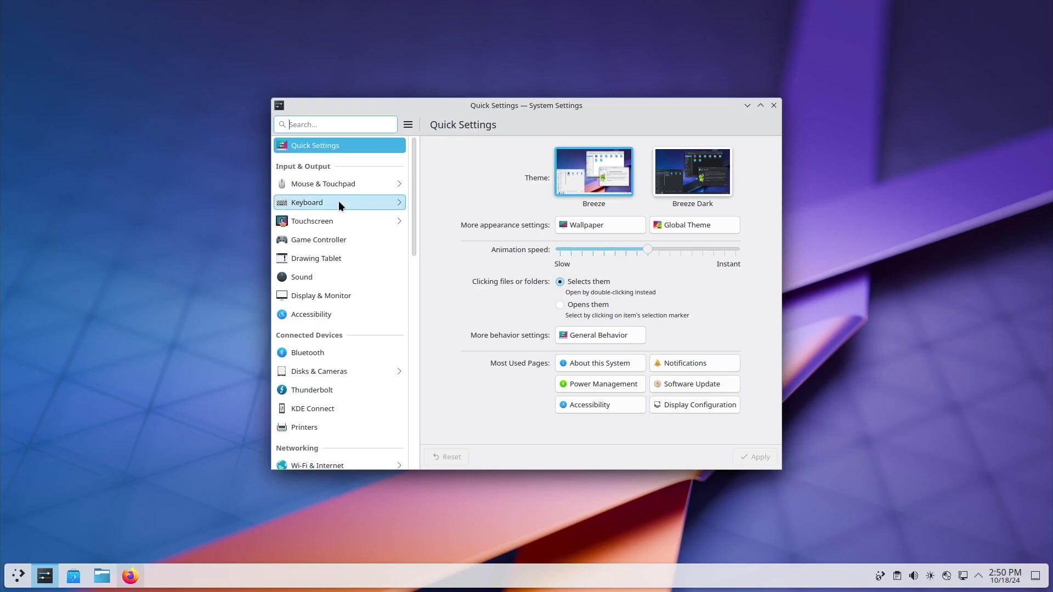
scroll(339, 205, "down", 5)
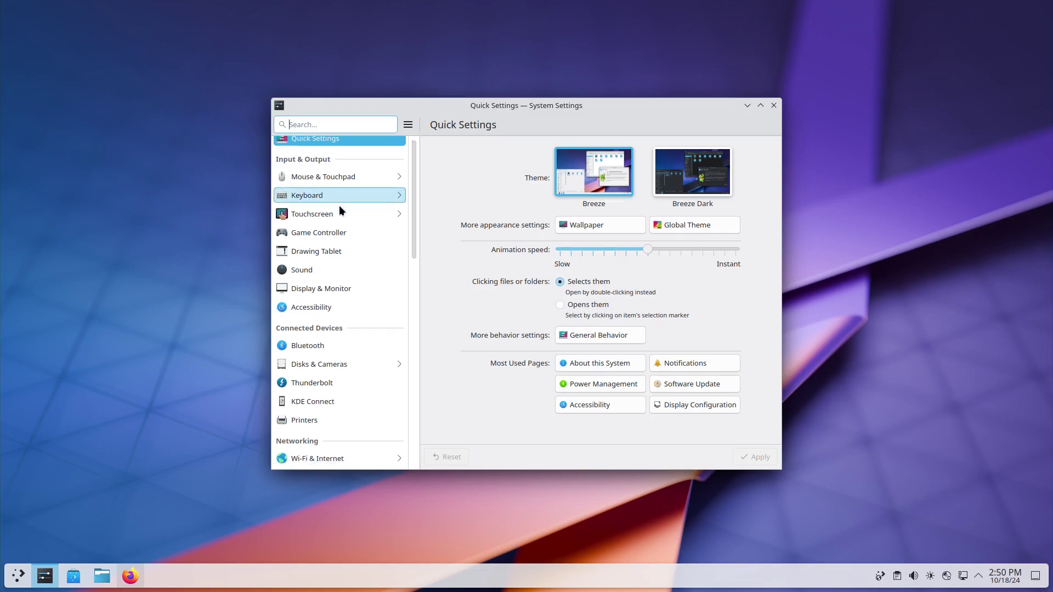
scroll(339, 205, "down", 5)
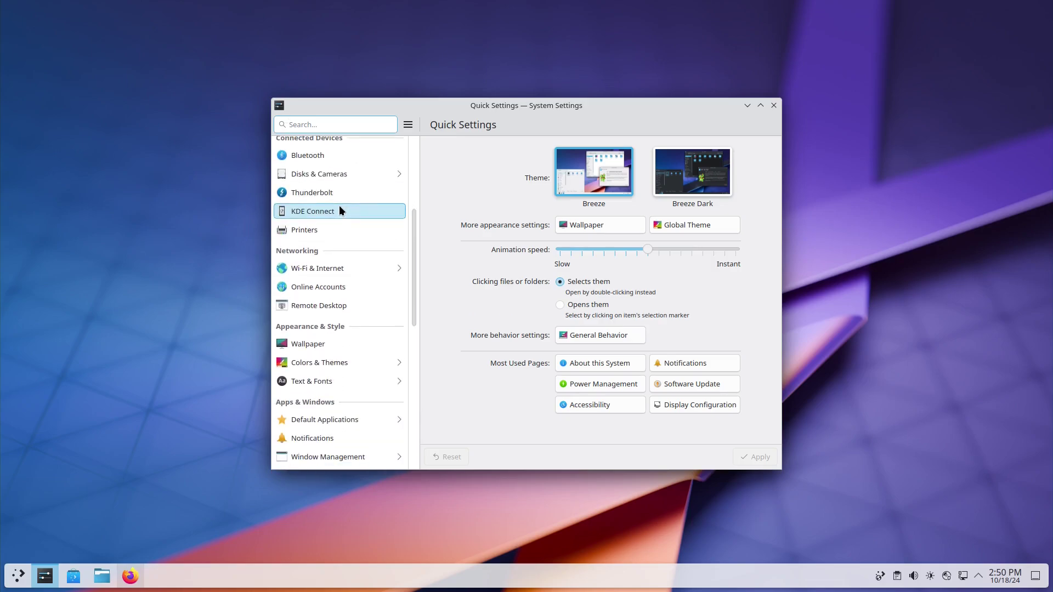
left_click(358, 375)
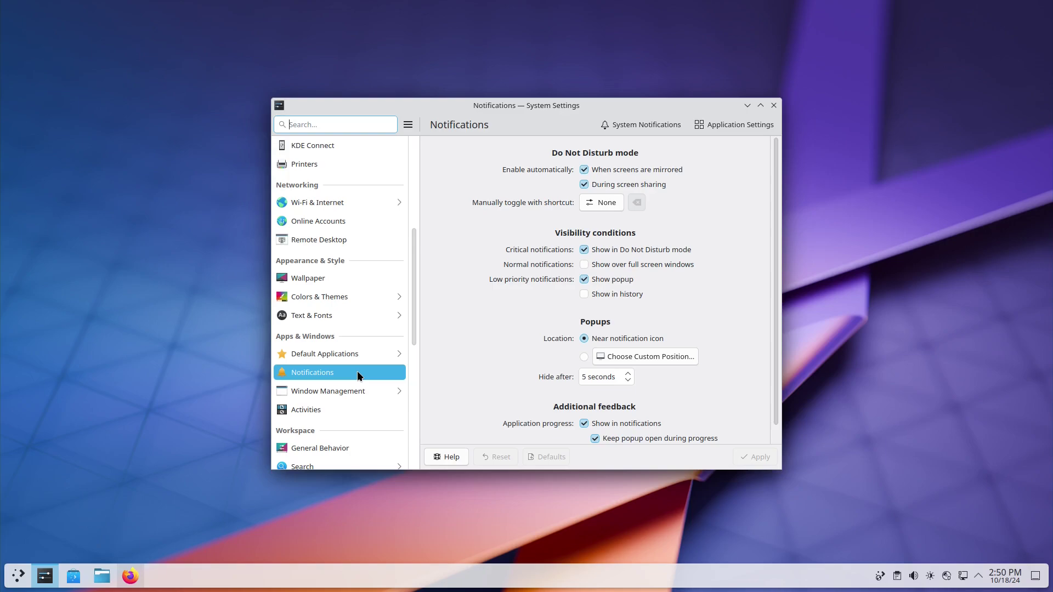
scroll(683, 286, "down", 1)
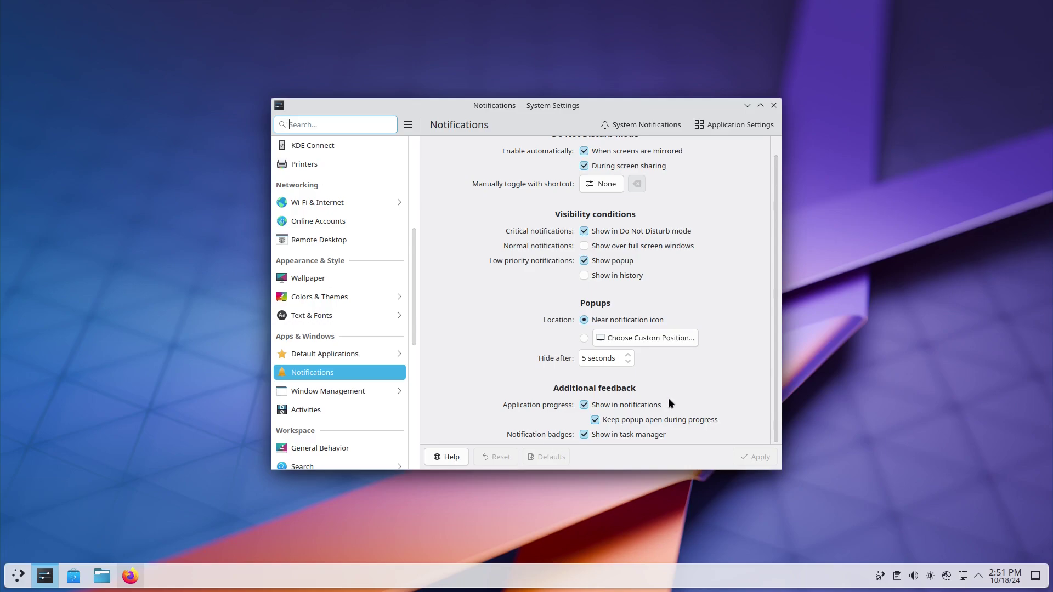
scroll(672, 395, "up", 1)
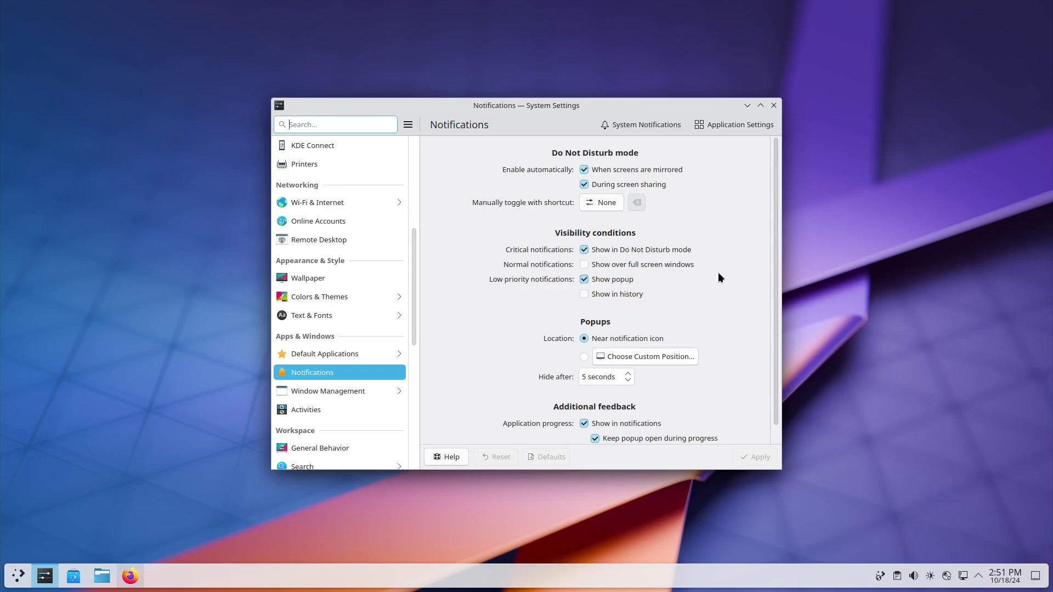
scroll(728, 259, "down", 1)
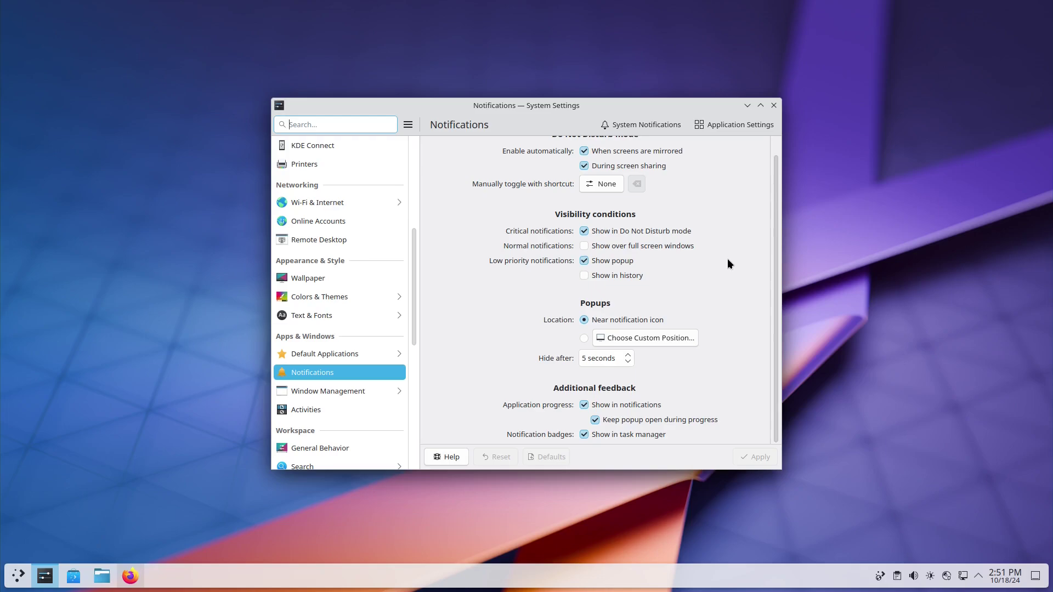
type("update")
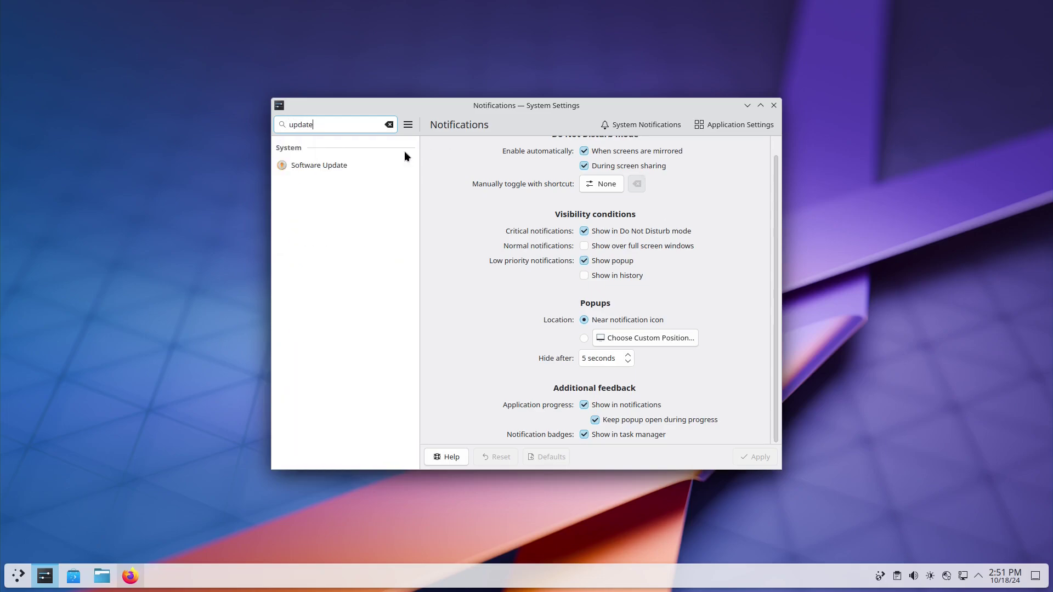
Open the Software Update page showing manual updates and daily notifications.
left_click(337, 162)
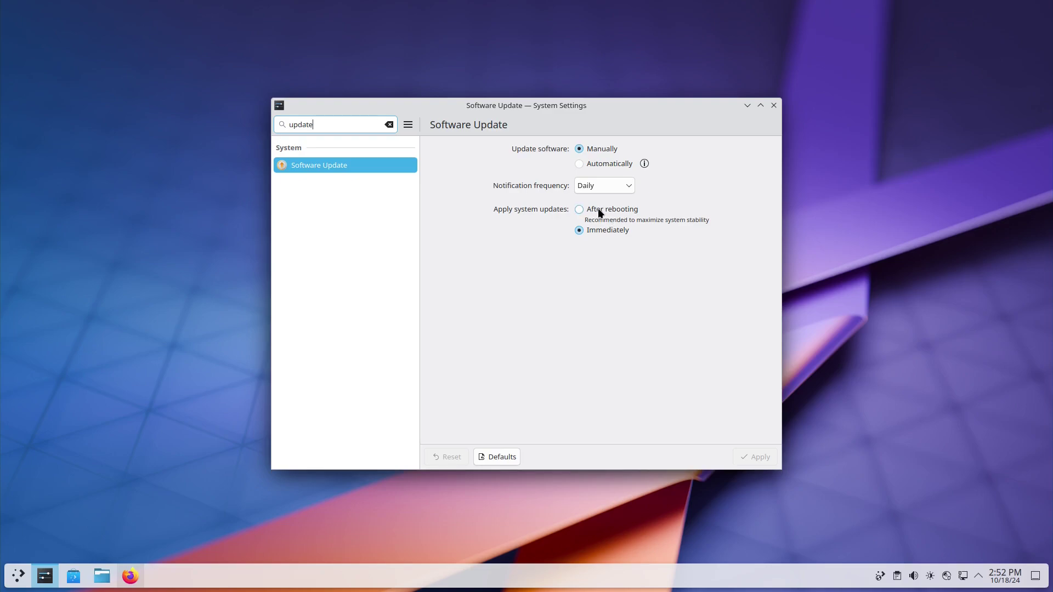
left_click(72, 577)
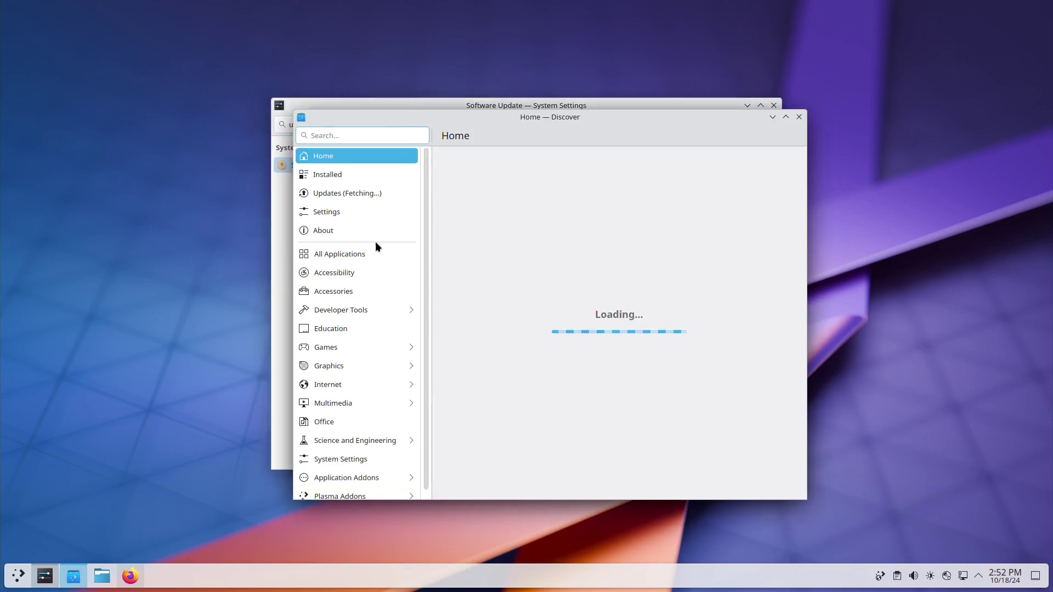
left_click(337, 191)
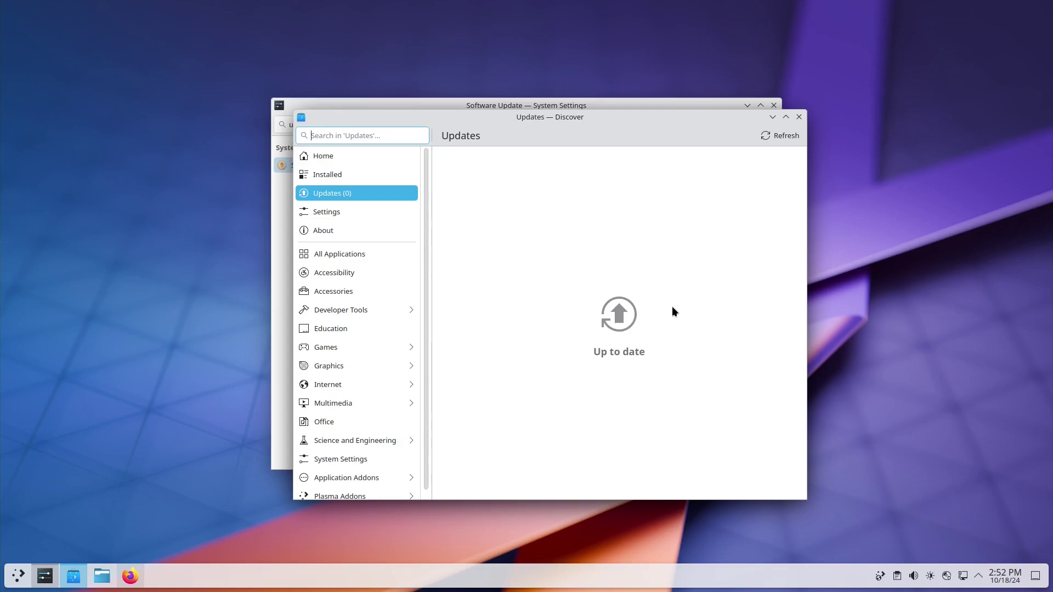
left_click(799, 117)
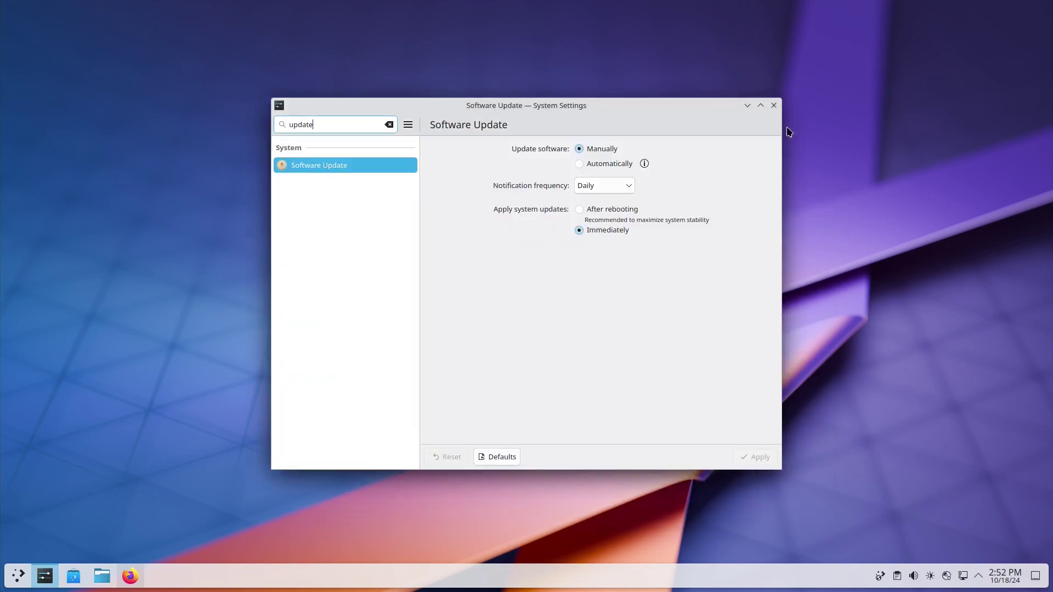
Dismiss the panel menu, clear the settings search filter, and open the Brightness and Color applet.
right_click(291, 579)
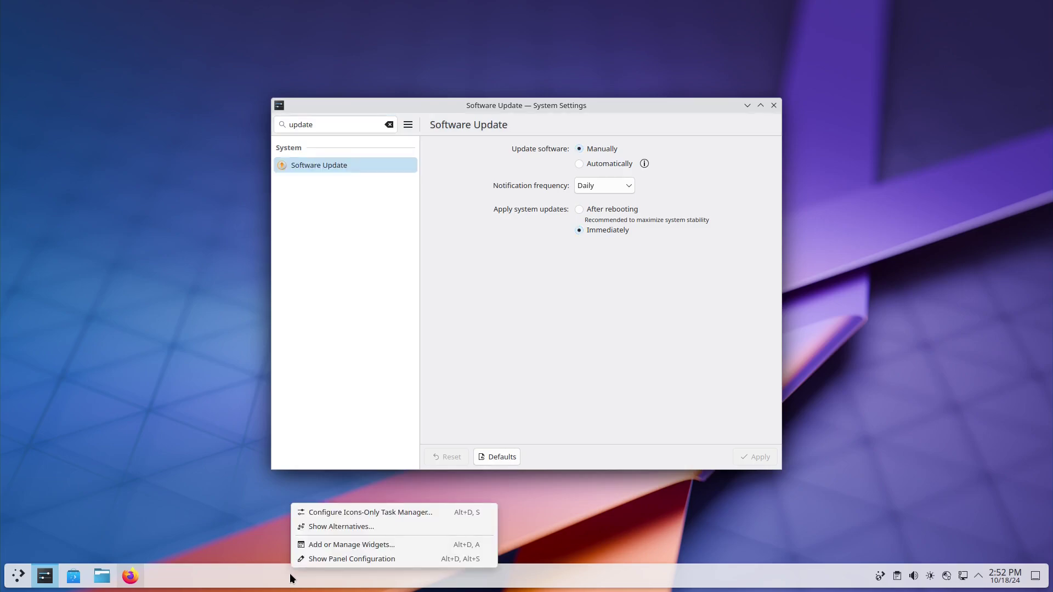
left_click(619, 330)
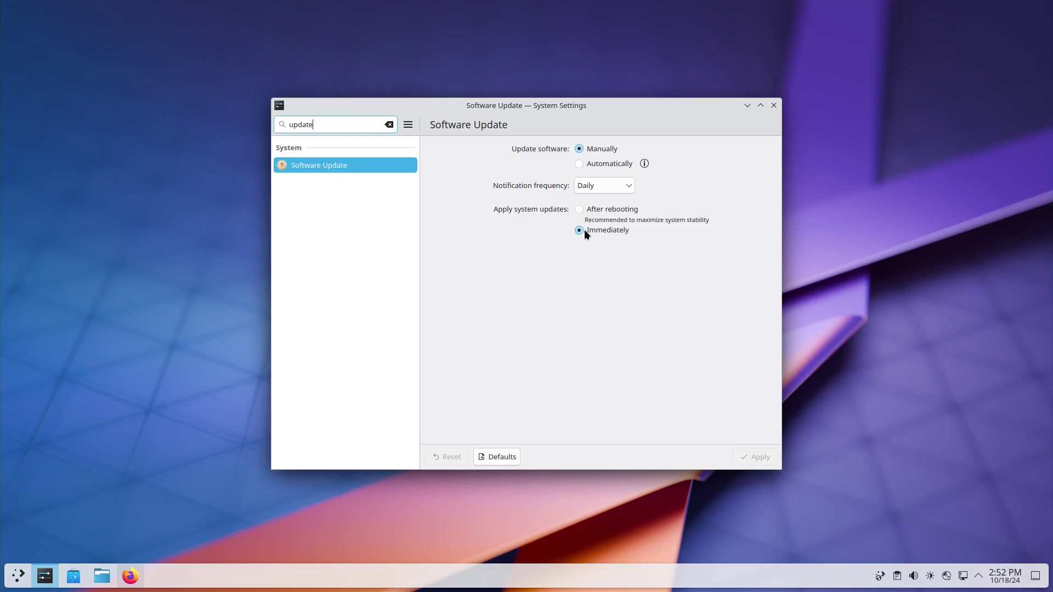
left_click(391, 125)
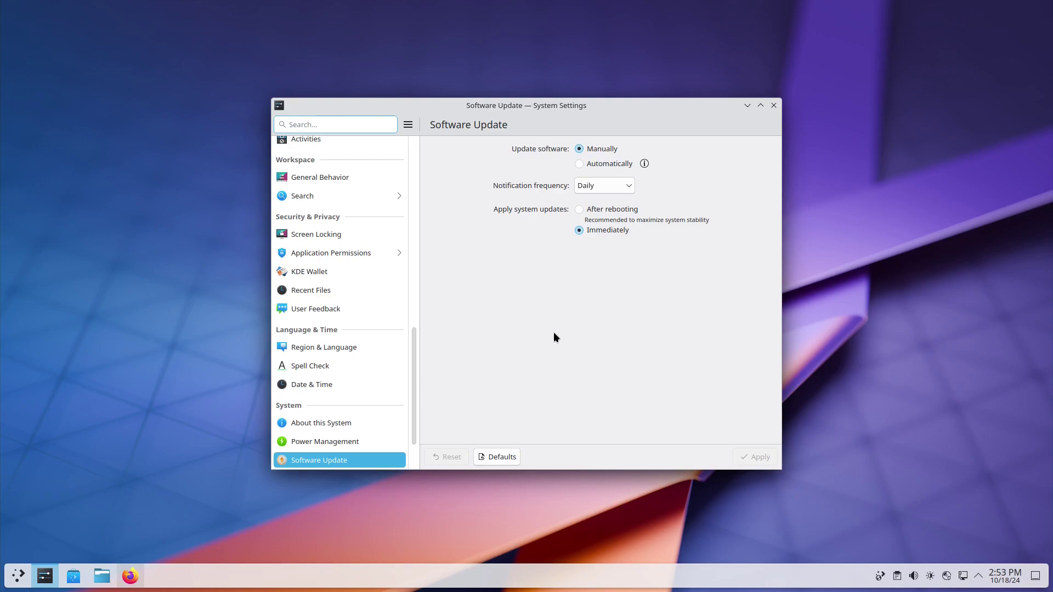
left_click(931, 577)
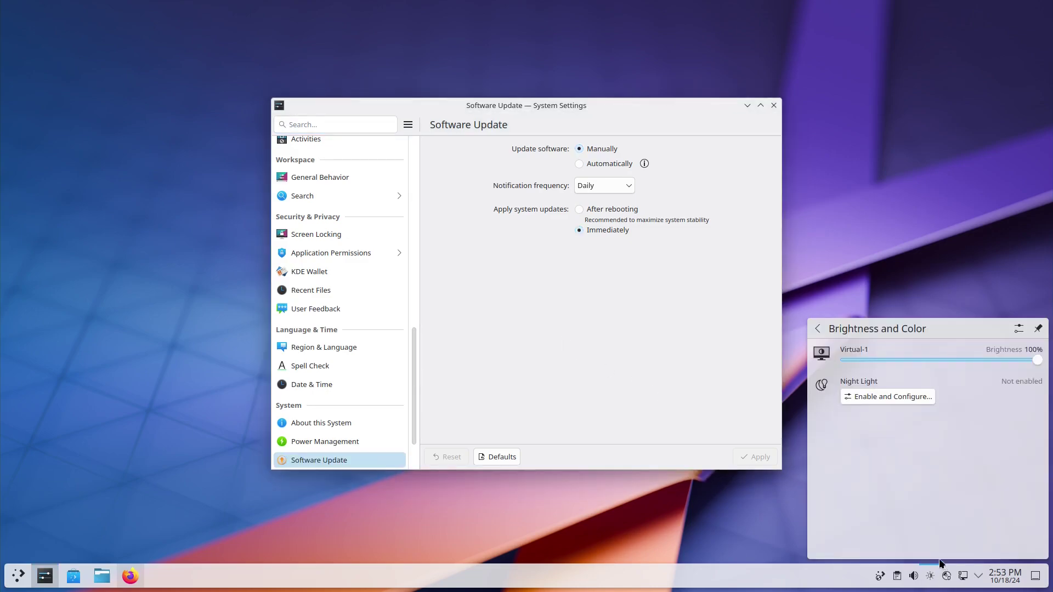
left_click_drag(1037, 360, 958, 358)
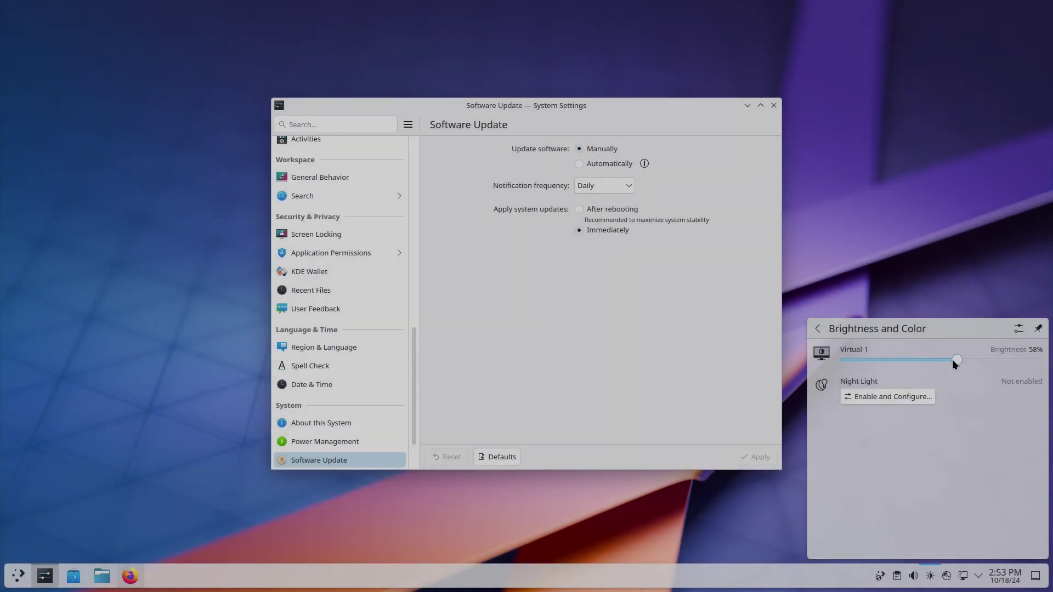
left_click_drag(956, 361, 869, 361)
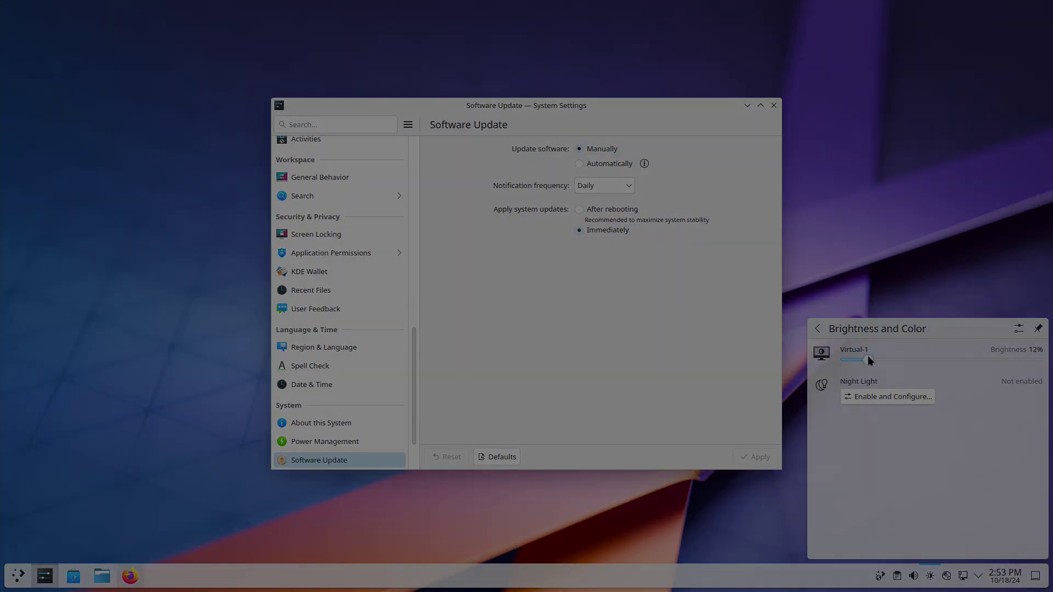
left_click_drag(883, 364, 894, 366)
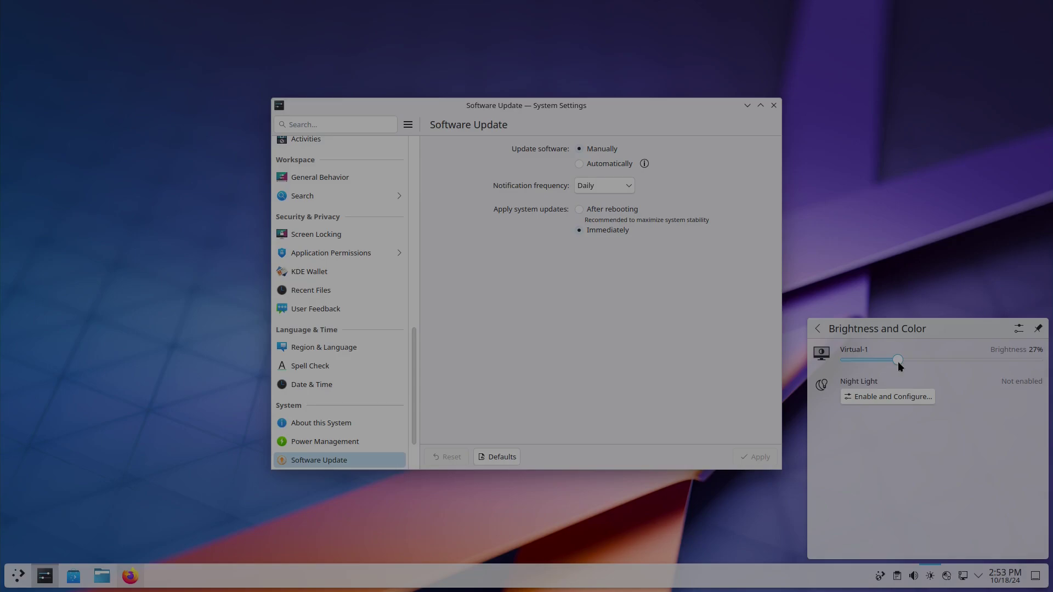
left_click_drag(900, 364, 1046, 363)
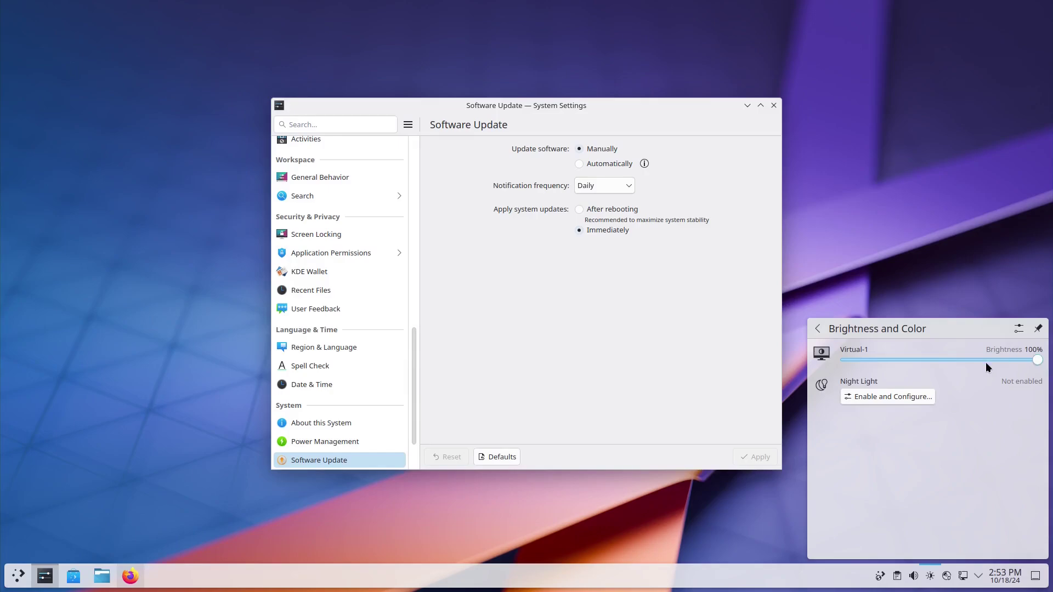
left_click(981, 296)
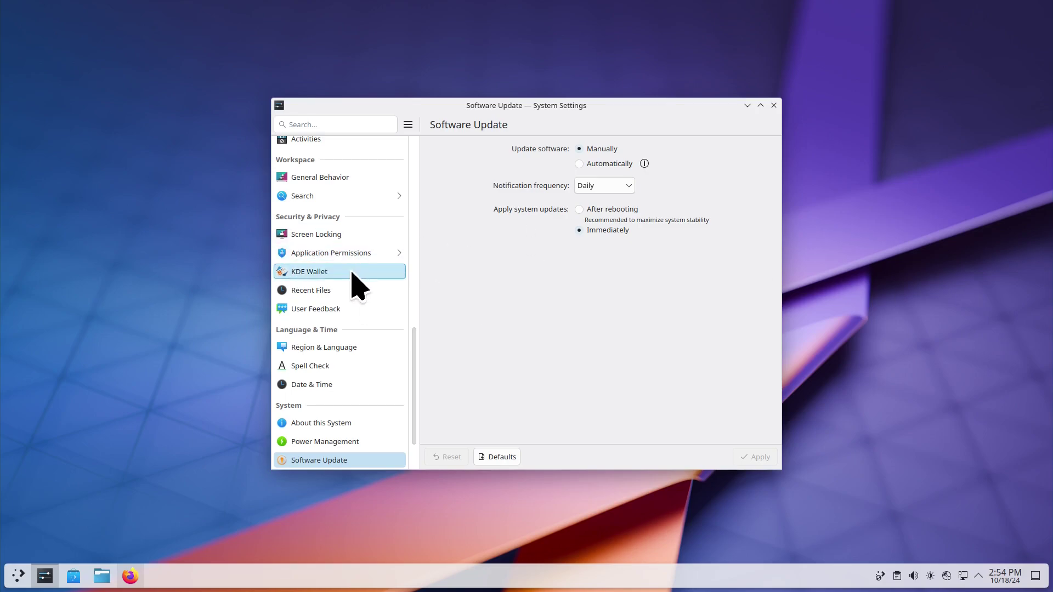
Set the Accessibility Shake Cursor magnification to Large and apply it.
scroll(345, 287, "up", 5)
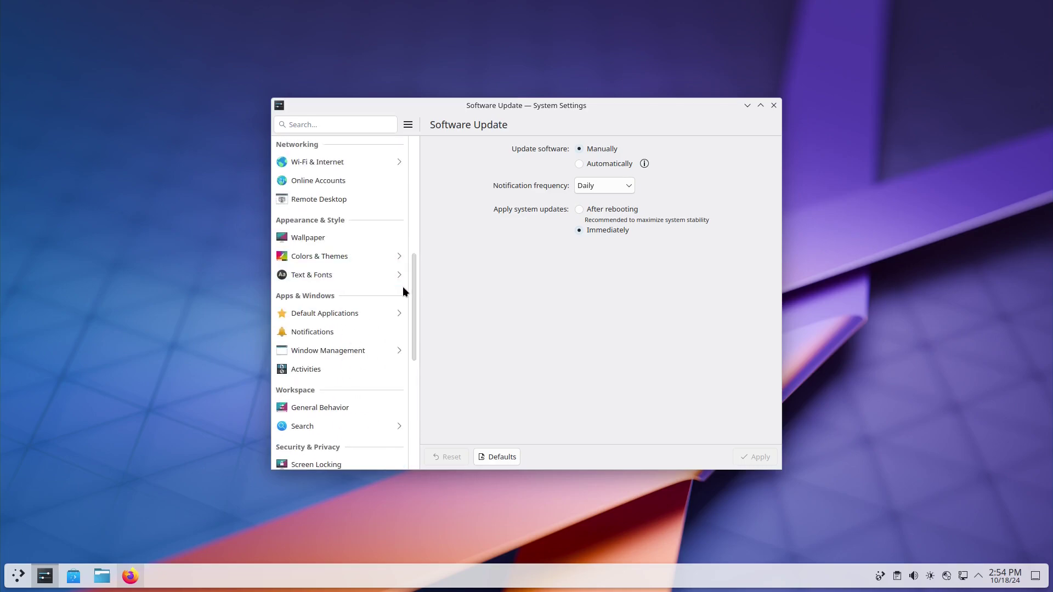
scroll(365, 303, "up", 5)
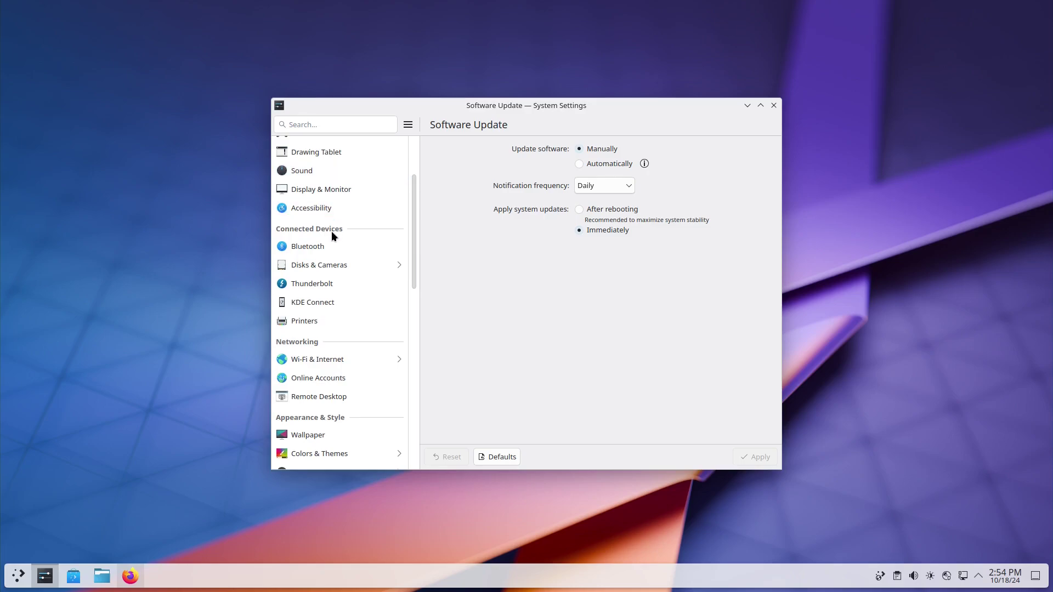
left_click(327, 213)
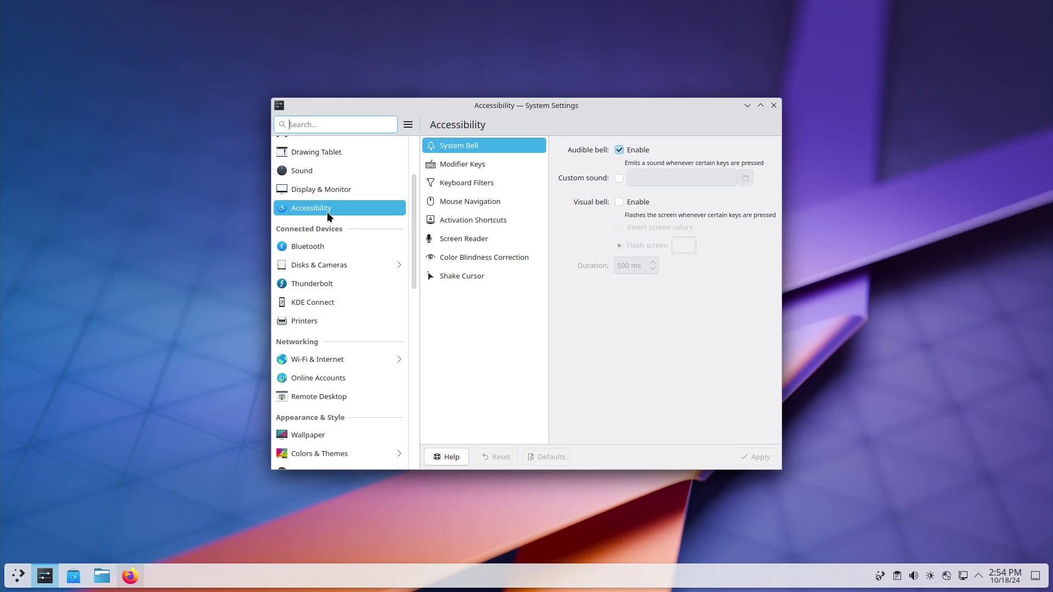
left_click(475, 277)
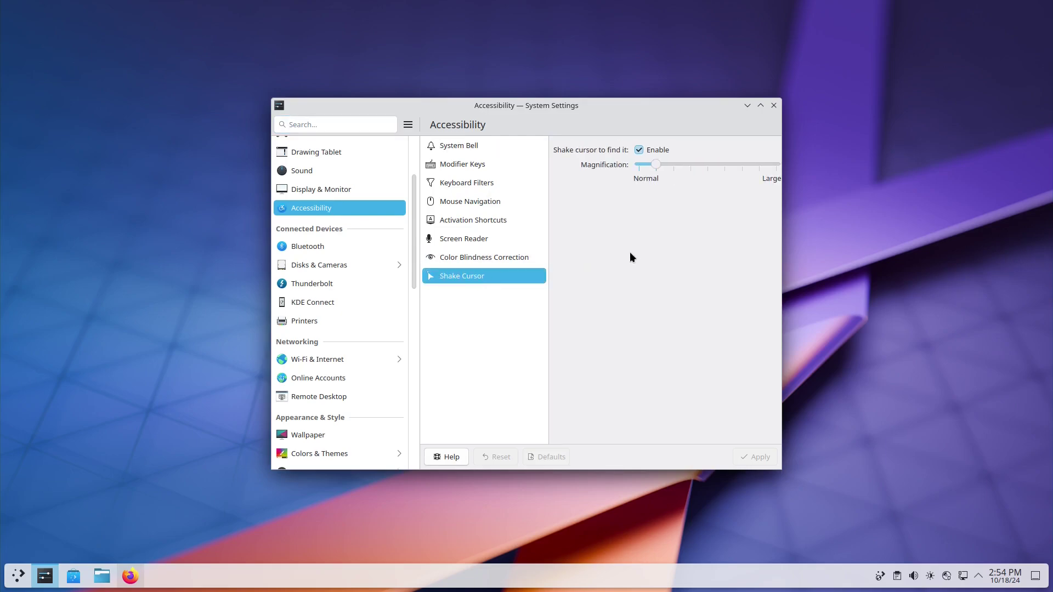
left_click_drag(654, 166, 718, 166)
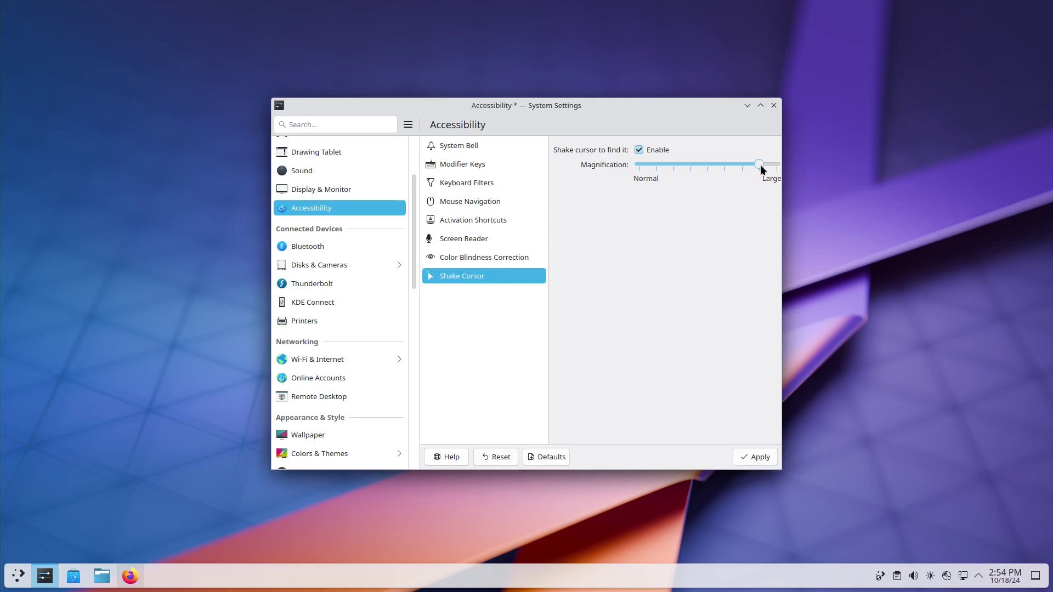
left_click(751, 457)
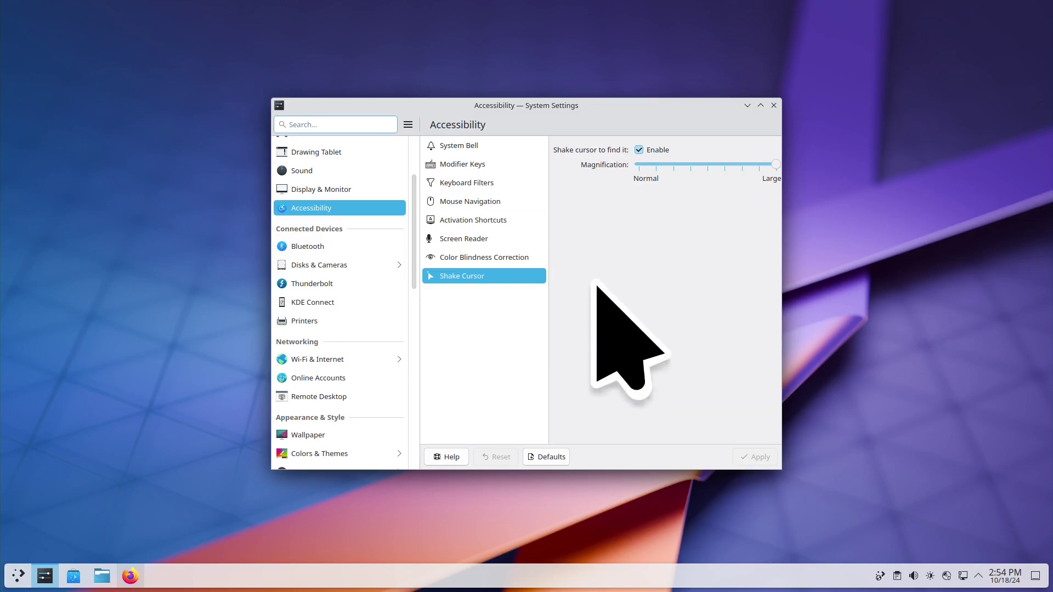
Disable Shake Cursor, apply, and show the Color Blindness Correction page.
left_click(639, 151)
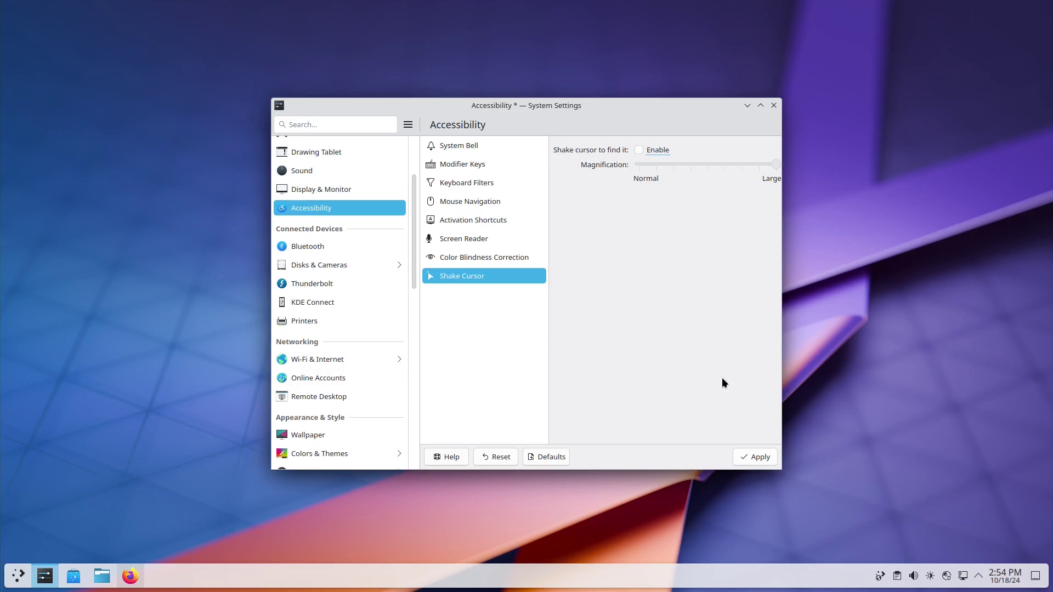
left_click(756, 457)
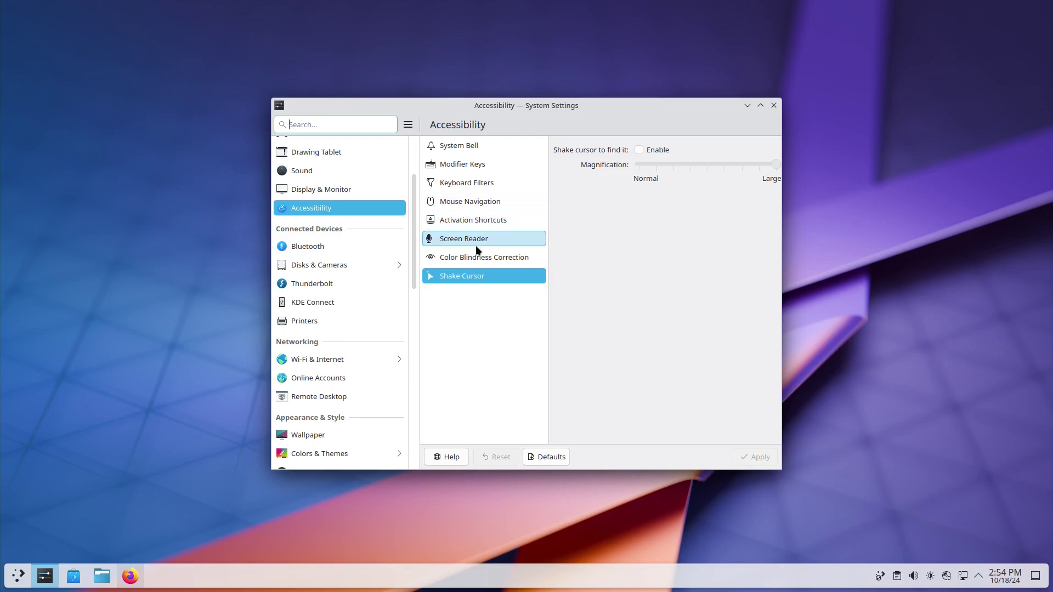
left_click(481, 258)
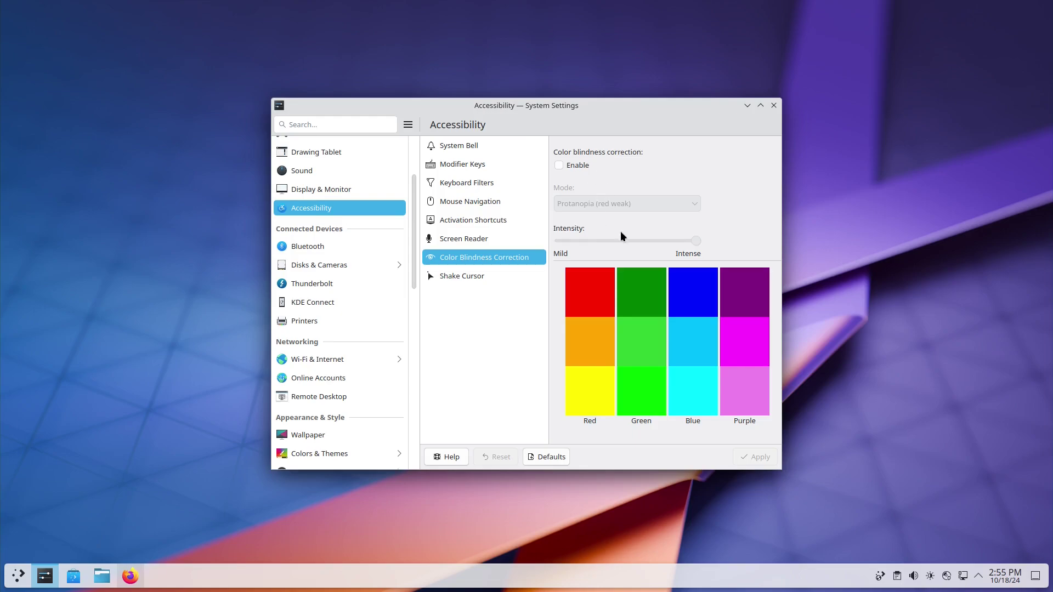
Enable Protanopia correction and apply it at half, then milder, intensity.
left_click(574, 167)
left_click(630, 203)
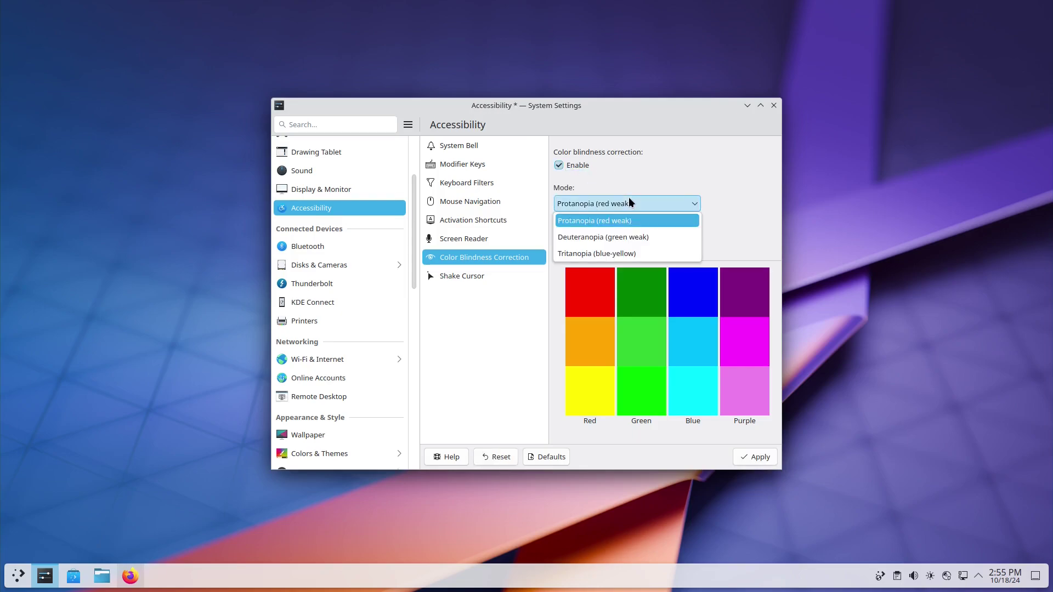
left_click(658, 218)
left_click(616, 242)
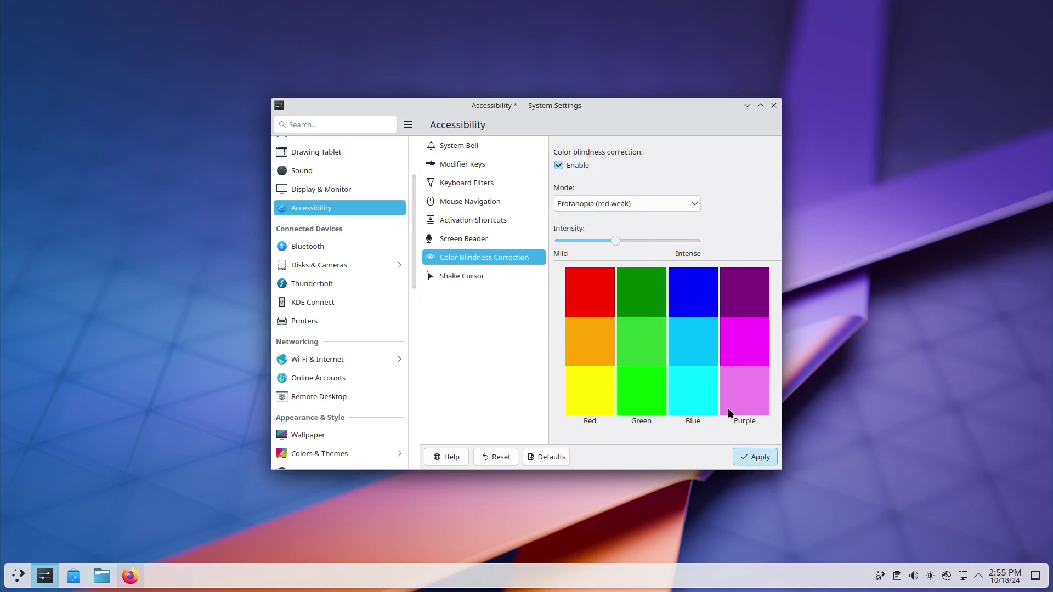
key("Return")
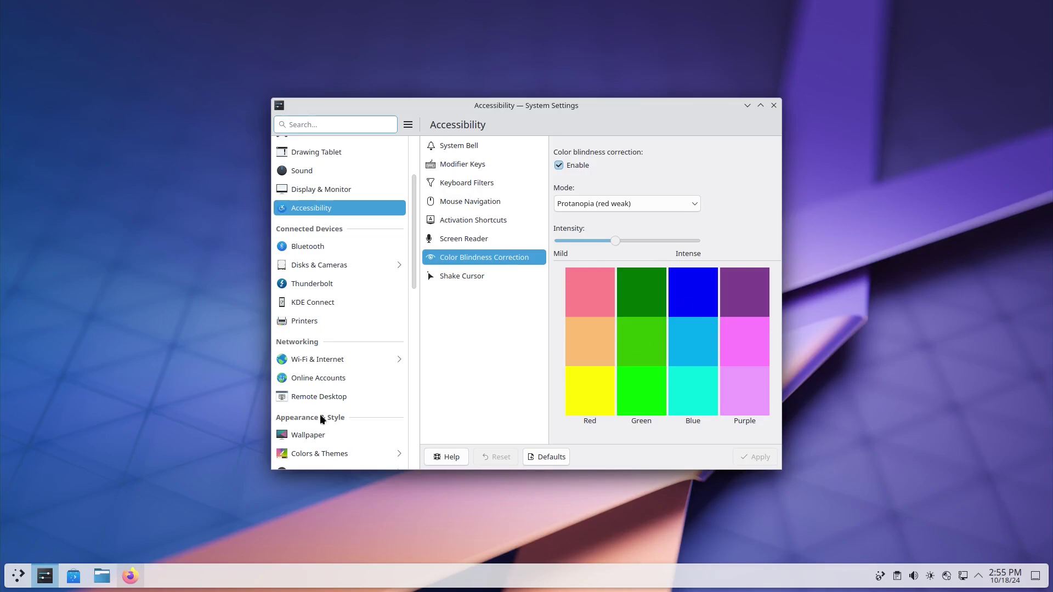
left_click(580, 241)
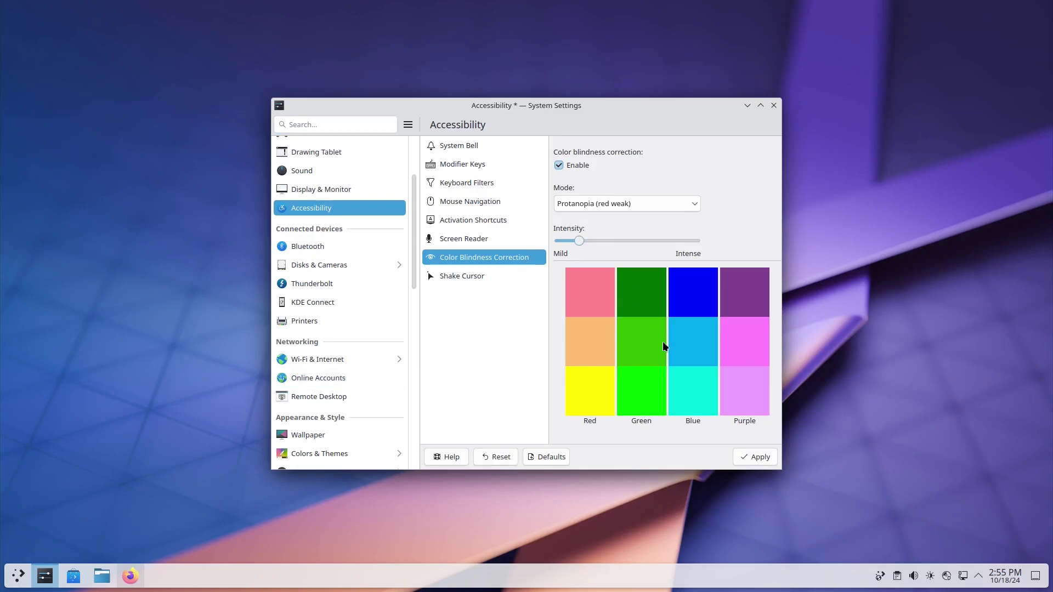
left_click(753, 457)
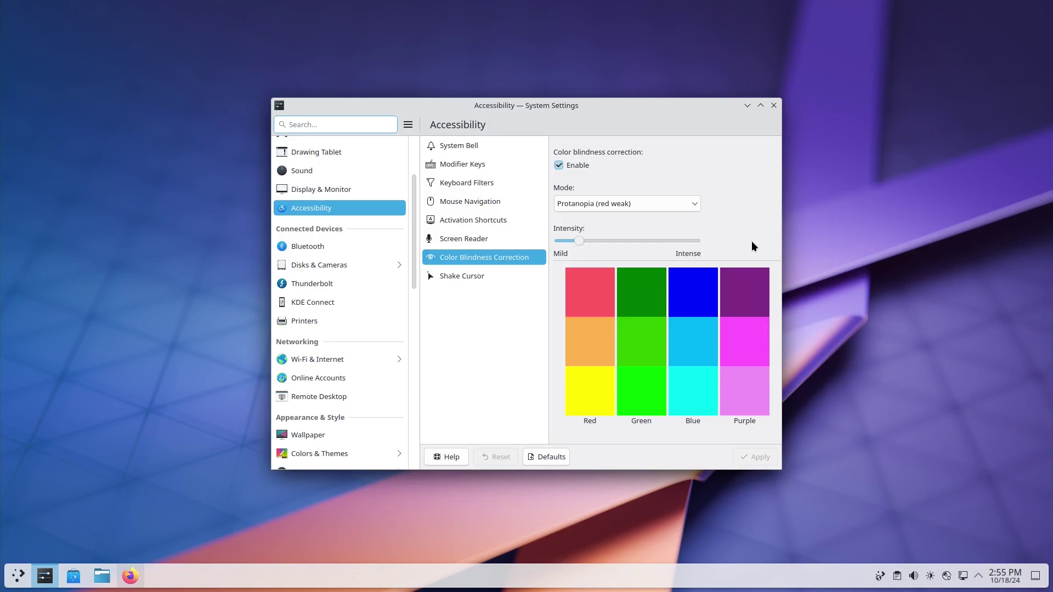
Raise the intensity to Intense, then disable colour blindness correction and apply.
left_click(666, 205)
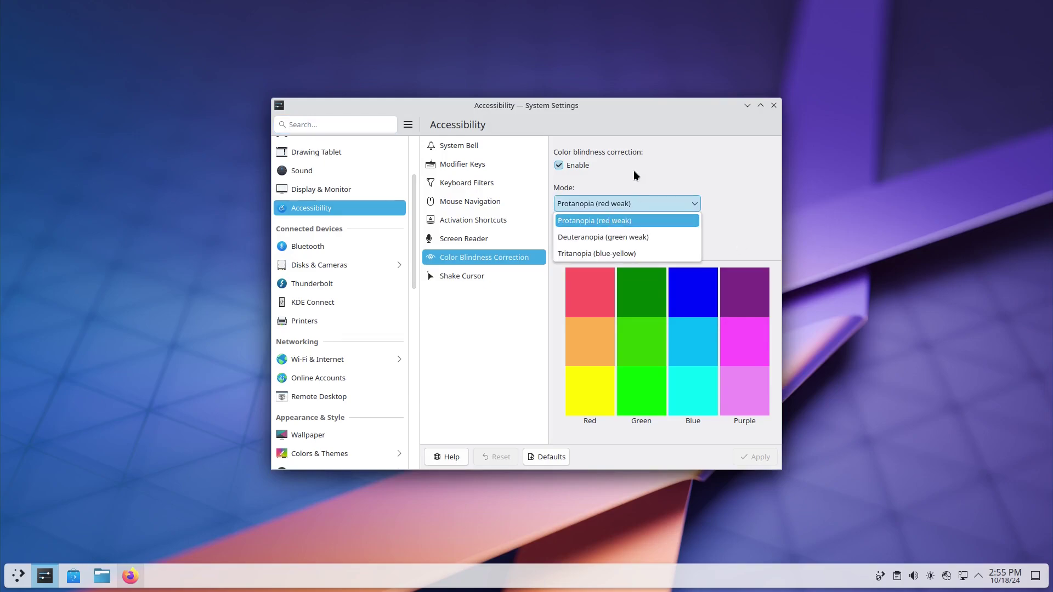
left_click(604, 220)
left_click_drag(582, 242, 714, 246)
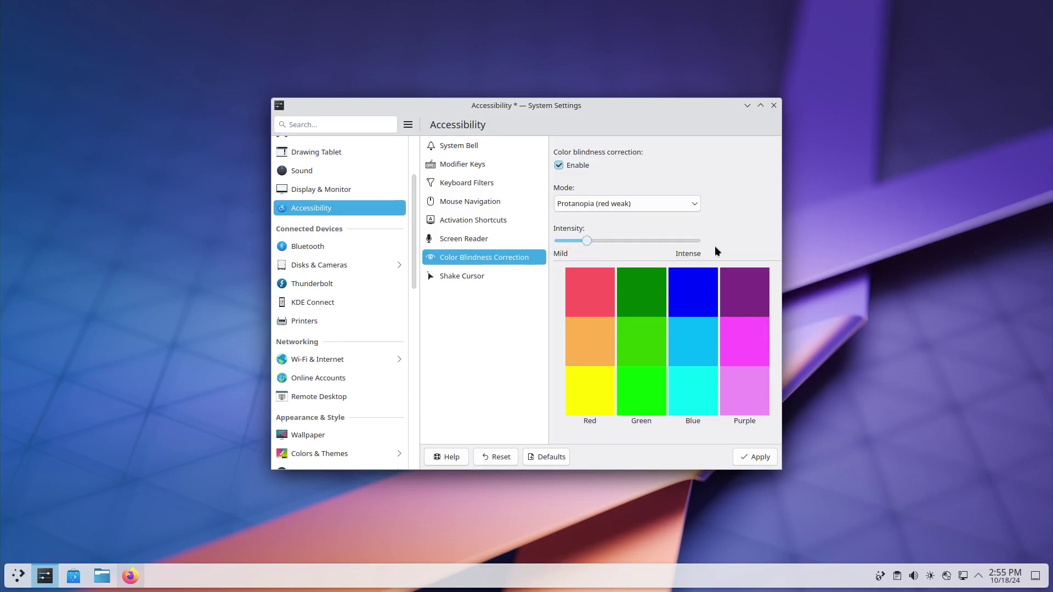
left_click(559, 166)
left_click(761, 458)
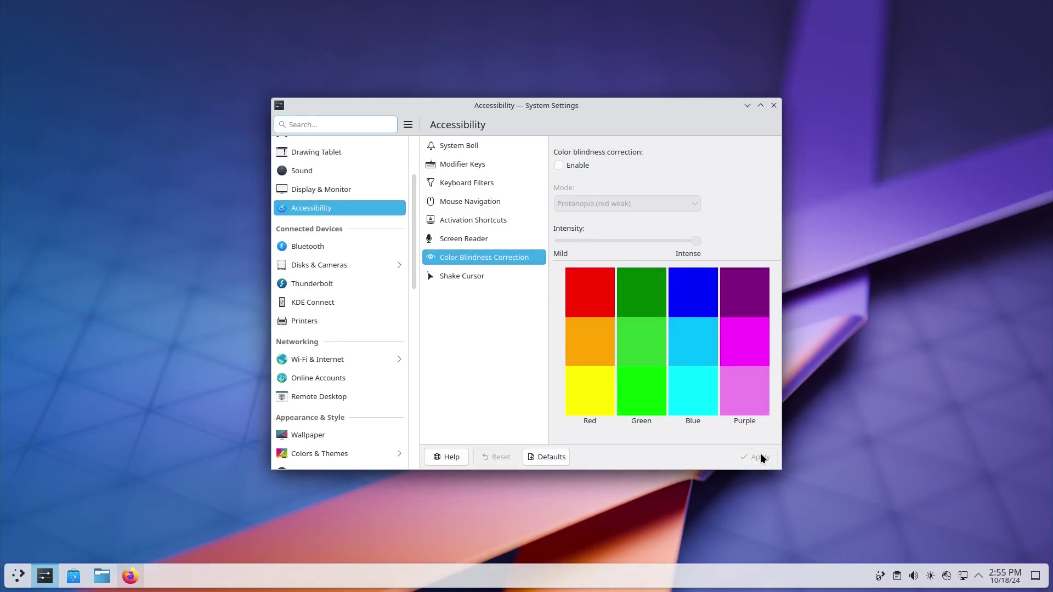
Browse Screen Reader, Activation Shortcuts, Mouse Navigation, Keyboard Filters, Modifier Keys and Shake Cursor, ending on System Bell.
left_click(477, 240)
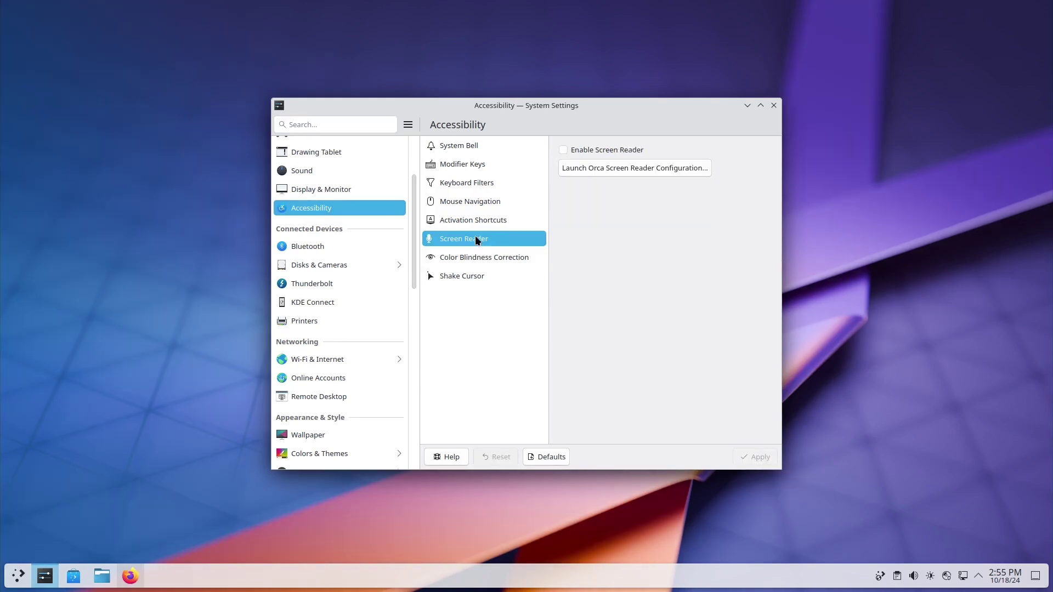
left_click(491, 223)
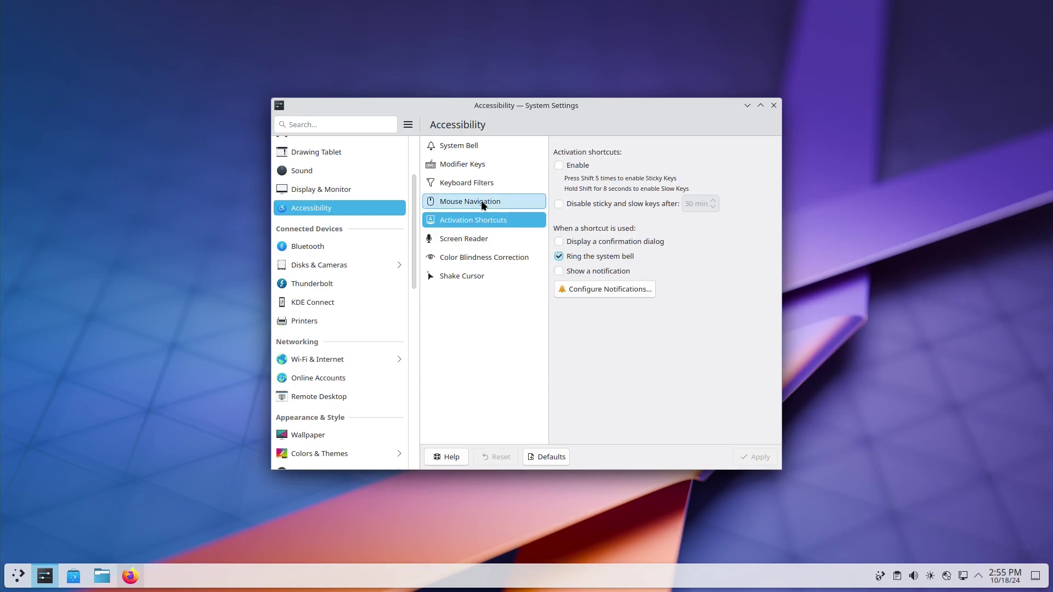
left_click(475, 204)
left_click(473, 187)
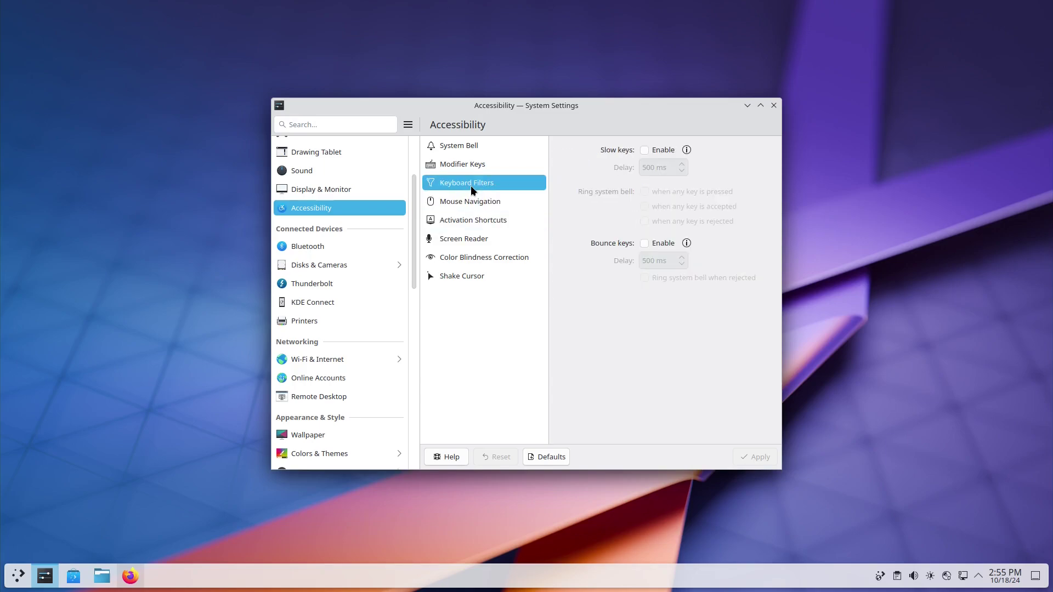
left_click(469, 167)
left_click(469, 147)
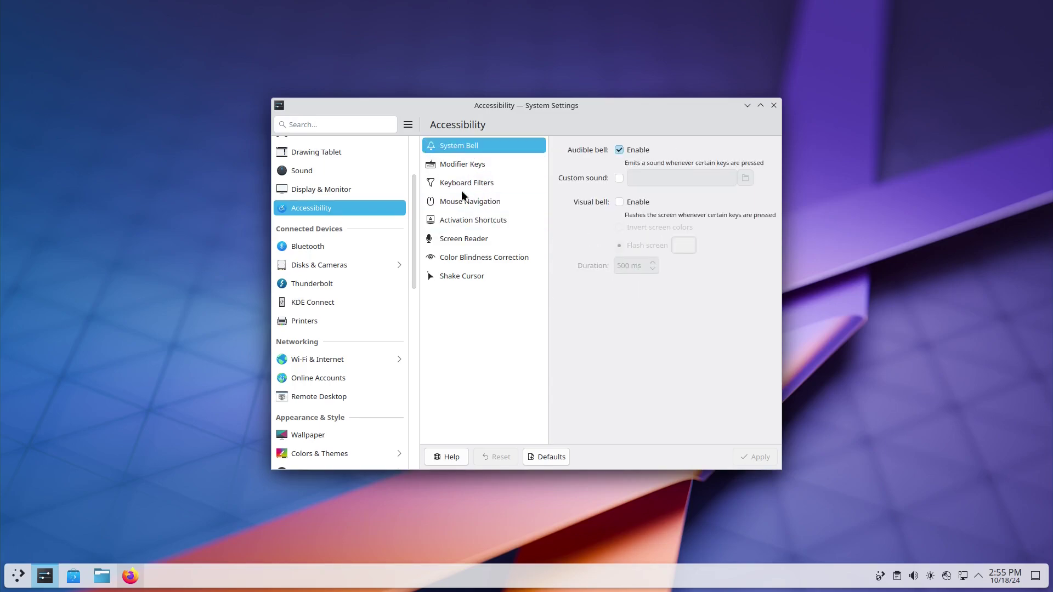
left_click(472, 275)
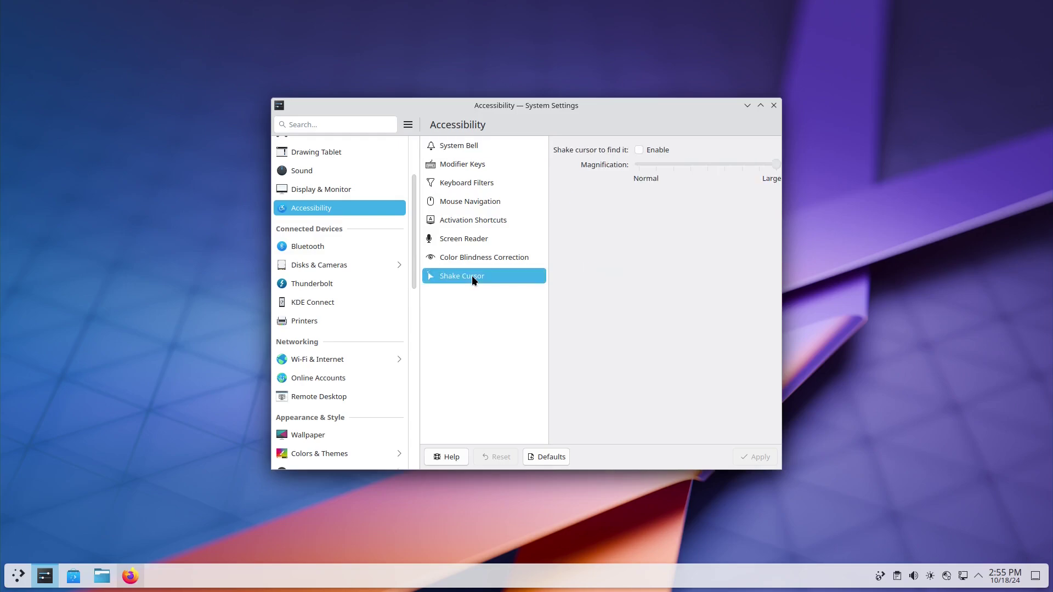
left_click(485, 146)
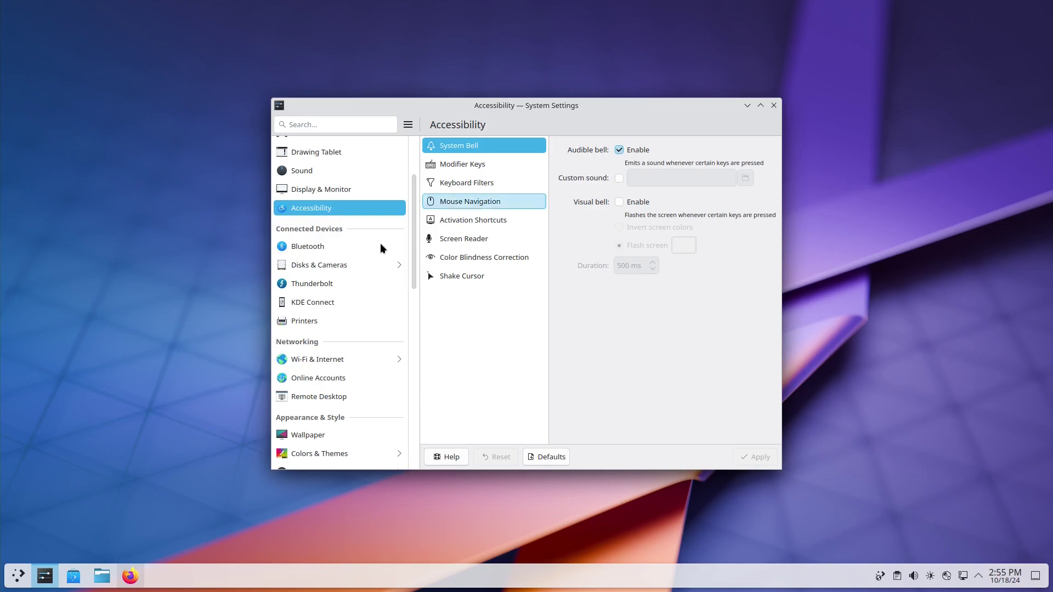
scroll(384, 257, "up", 3)
Open the Drawing Tablet page, which reports no drawing tablets found, and scroll the sidebar.
left_click(345, 258)
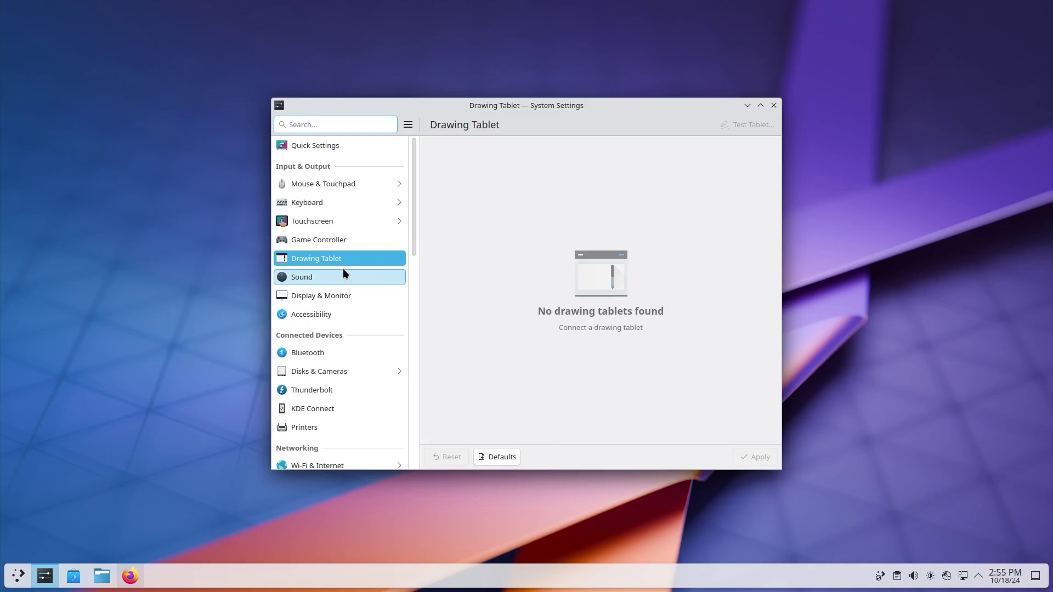
scroll(344, 269, "down", 5)
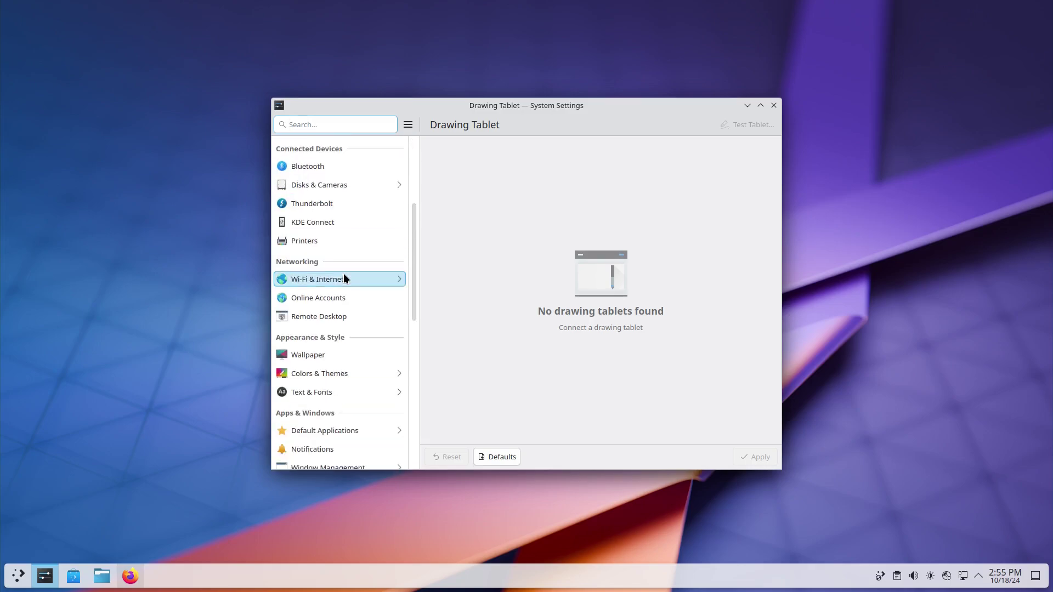
scroll(344, 273, "down", 3)
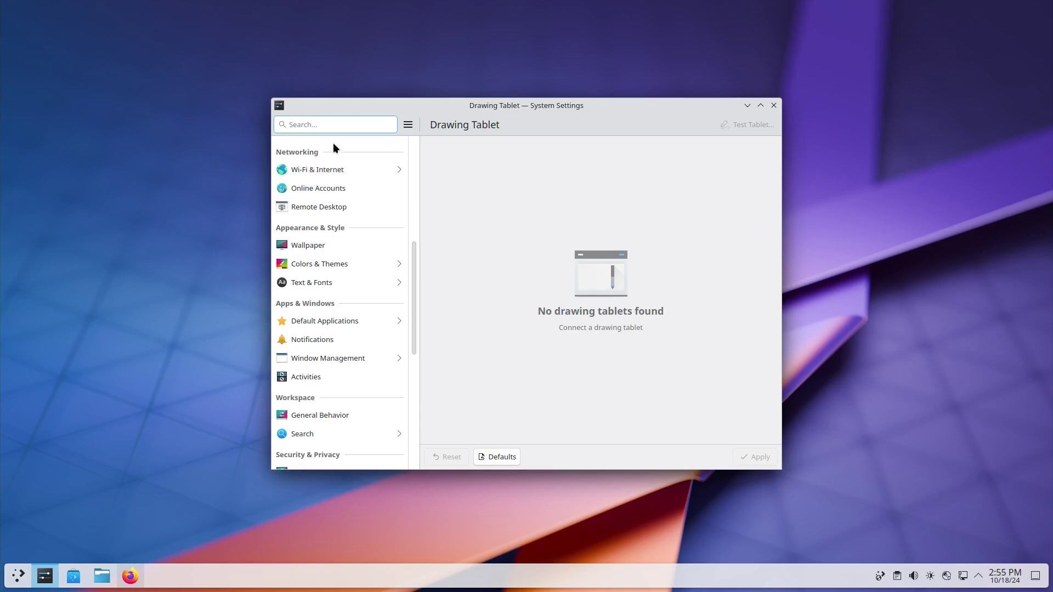
Search 'power' and view Power Management's Advanced Power Settings.
type("power")
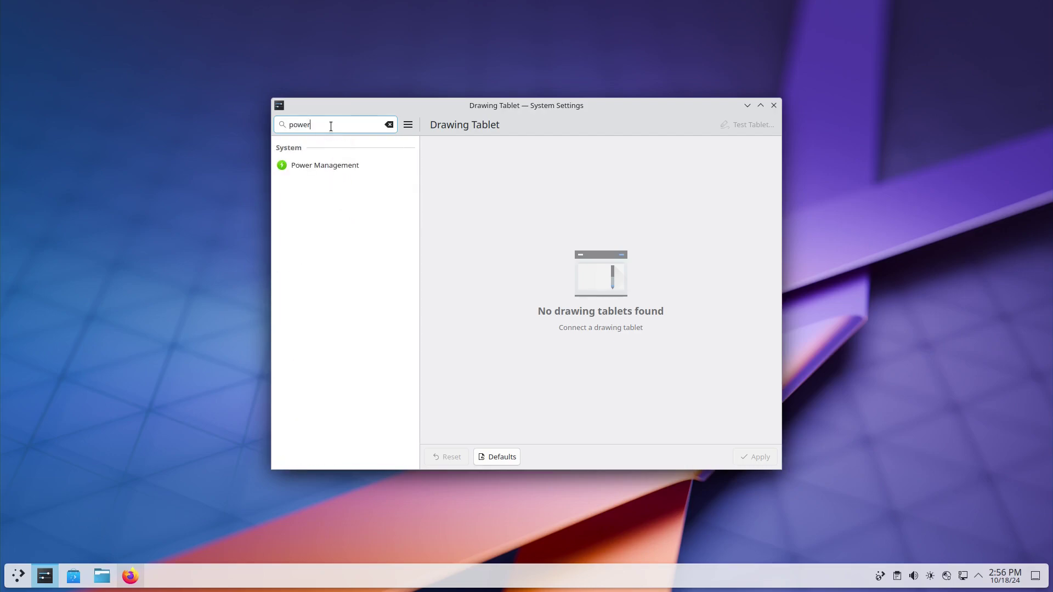
left_click(331, 165)
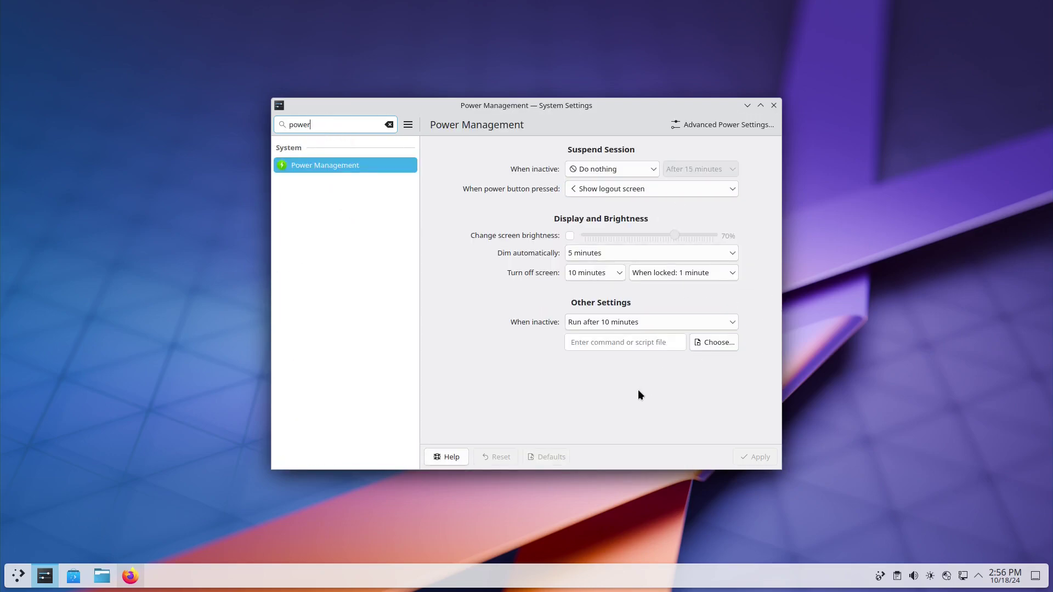
left_click(753, 124)
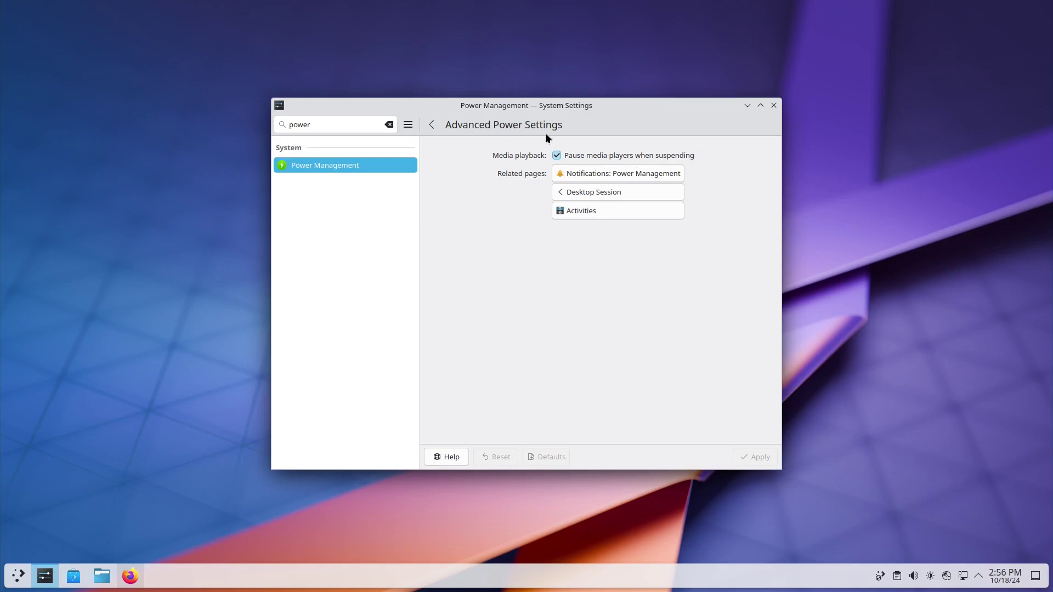
Return to Power Management, clear the search, and bring the Plasma 6.2 announcement in Firefox forward.
left_click(430, 124)
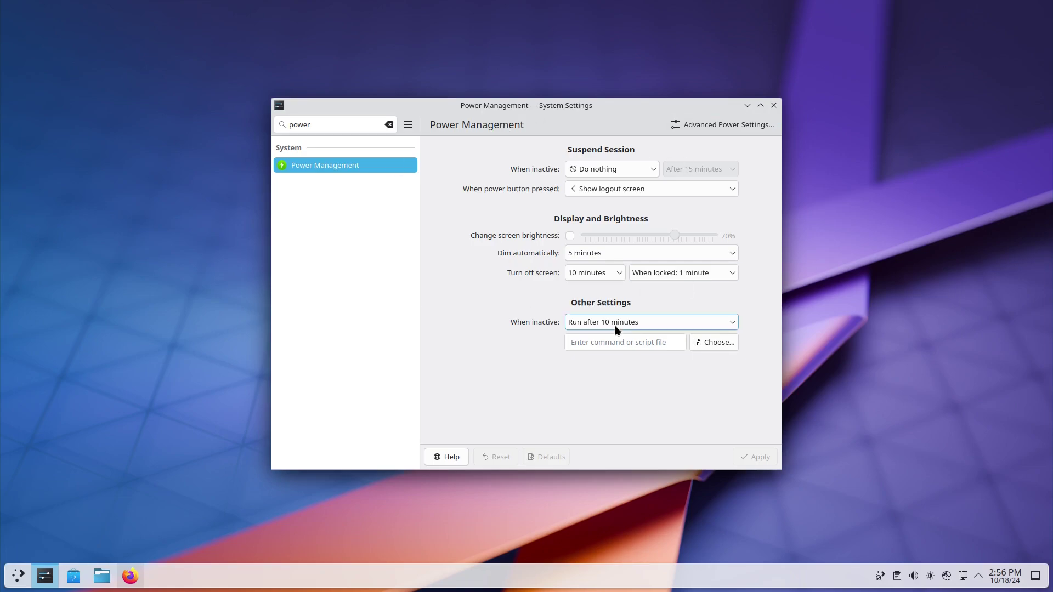
left_click(389, 125)
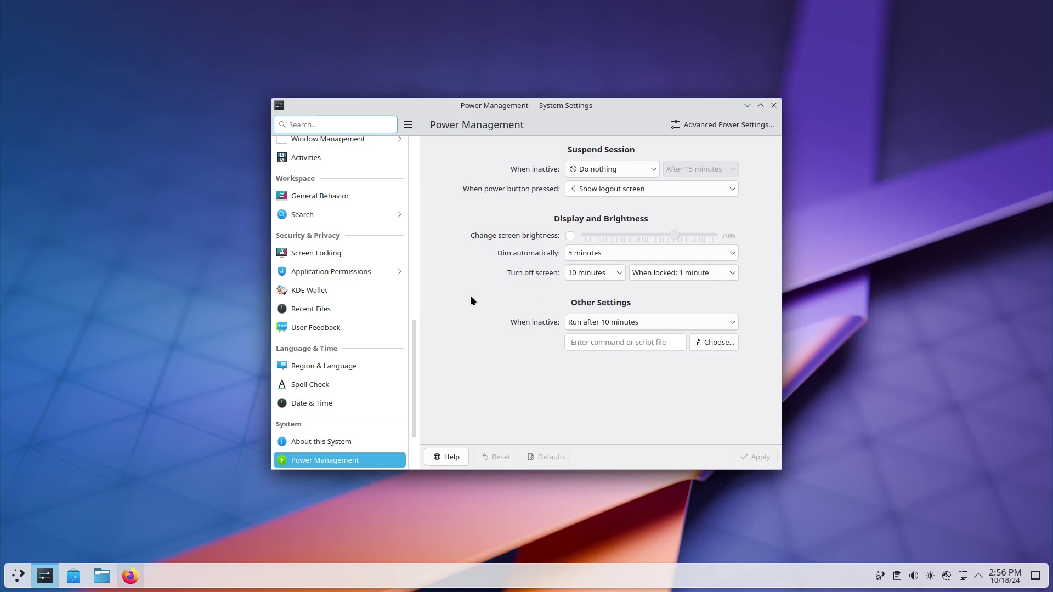
left_click(130, 576)
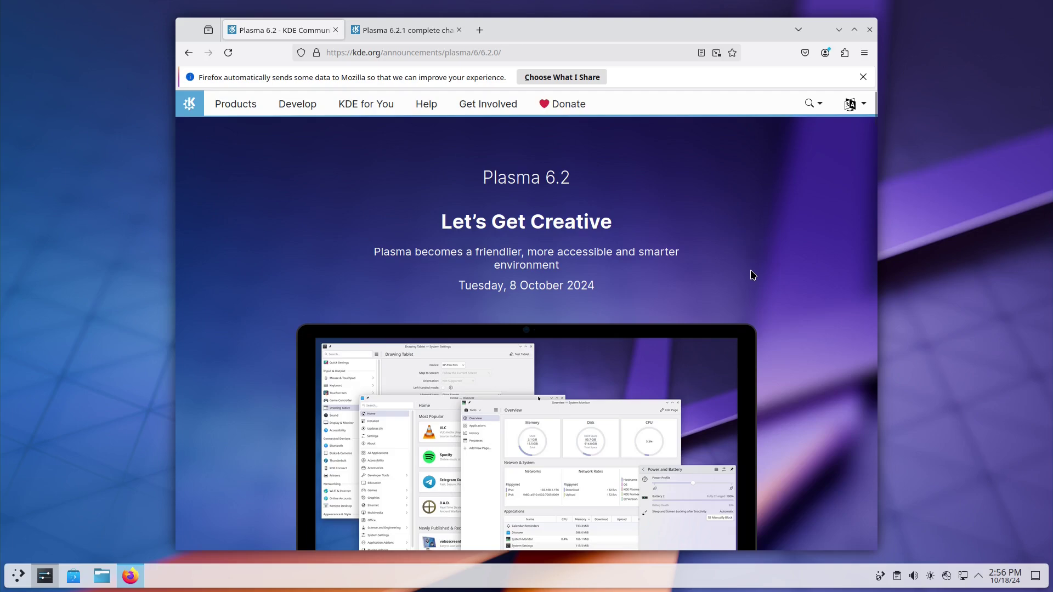
Dismiss Firefox's data-sharing bar and scroll the Plasma 6.2 announcement to Color Management.
left_click(863, 77)
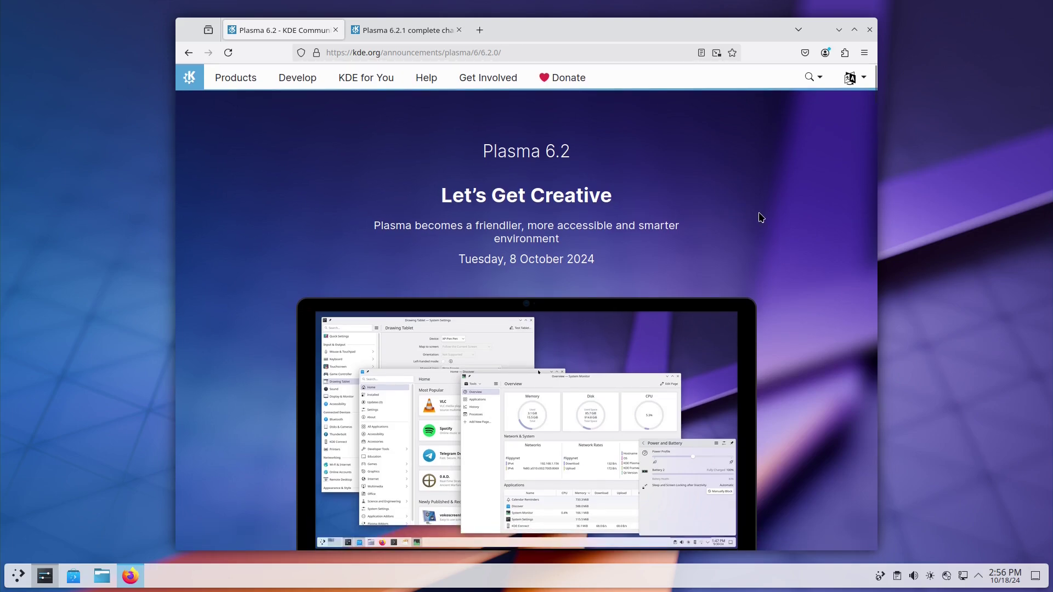
scroll(761, 218, "down", 10)
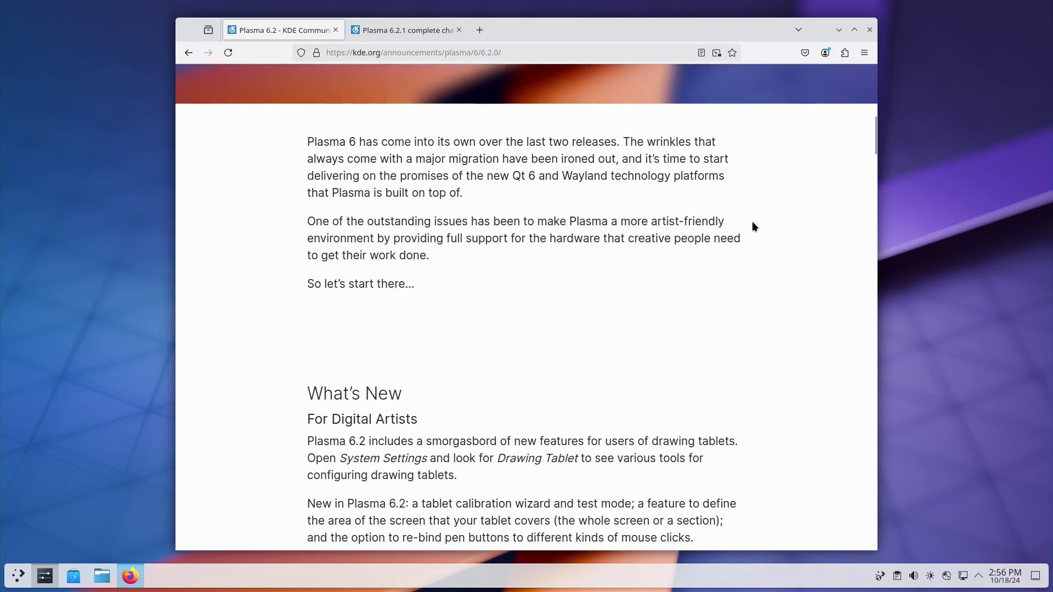
scroll(752, 225, "down", 6)
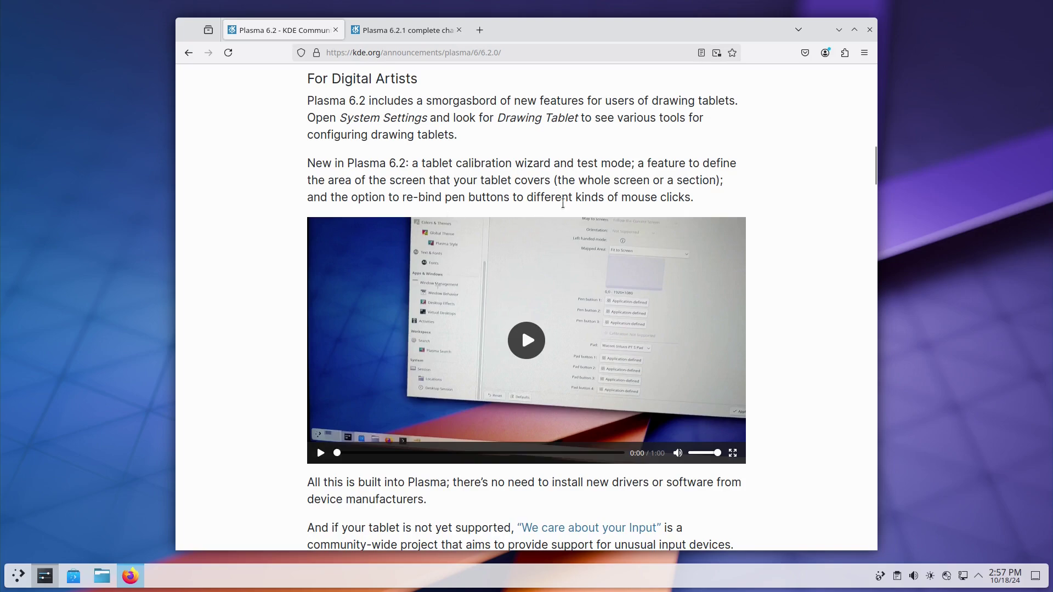
scroll(767, 192, "down", 4)
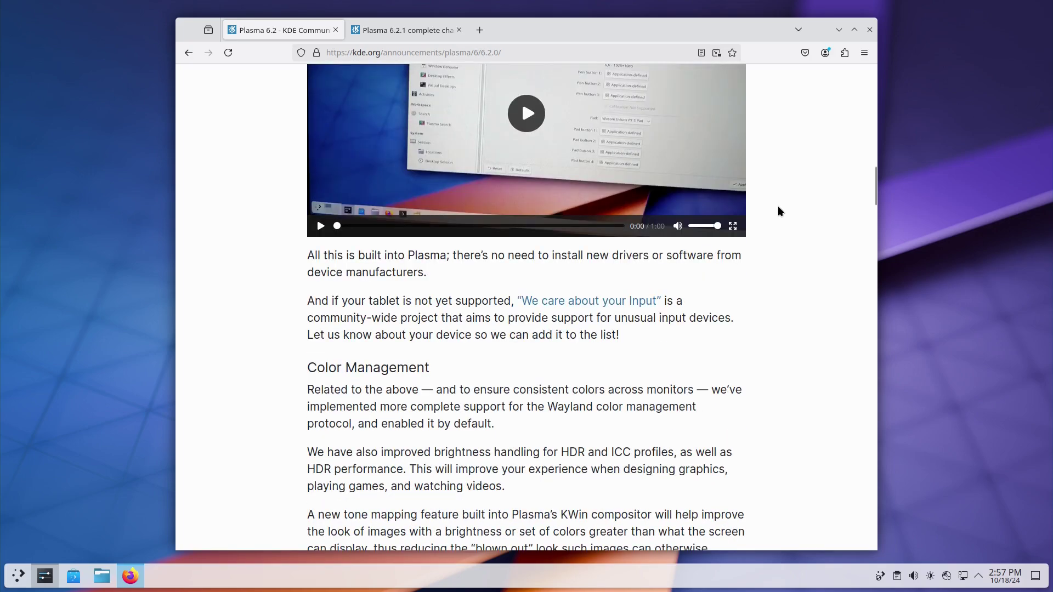
scroll(779, 211, "down", 4)
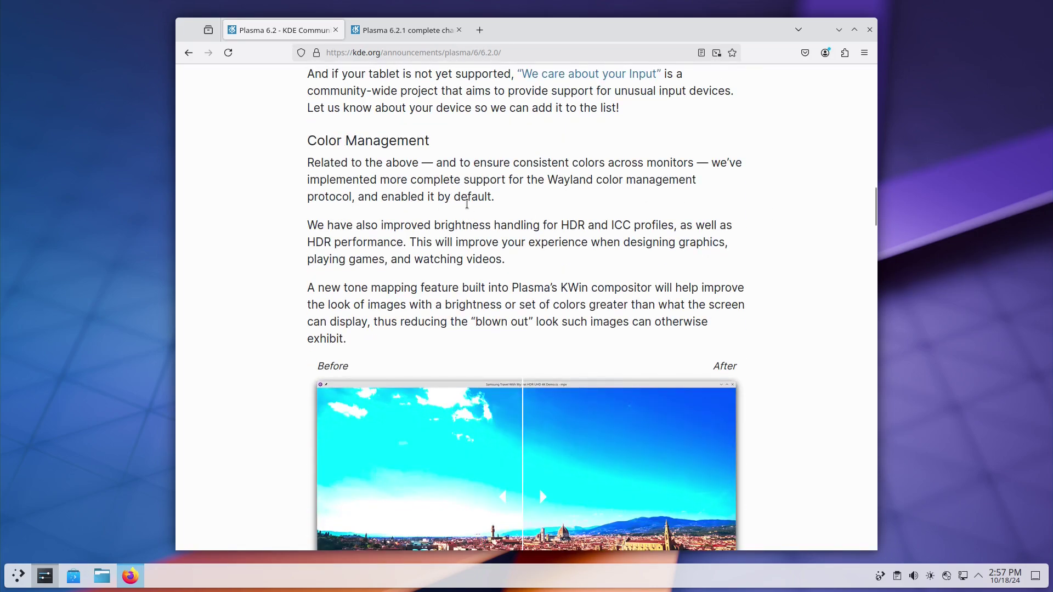
Slide the tone-mapping comparison to the Before photo, then back to the After photo of Florence.
scroll(469, 204, "down", 2)
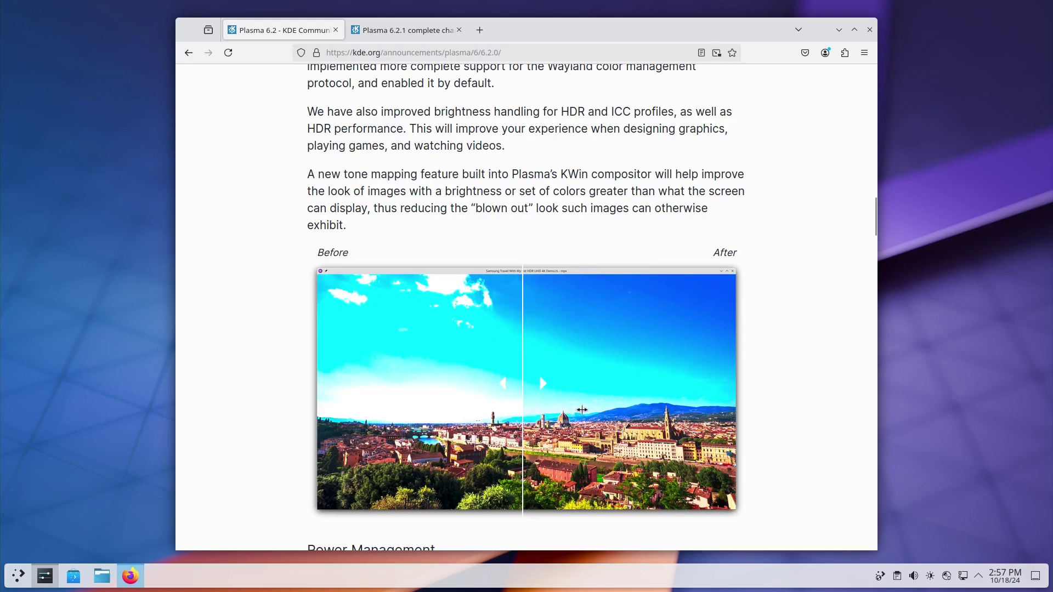
left_click_drag(522, 390, 781, 381)
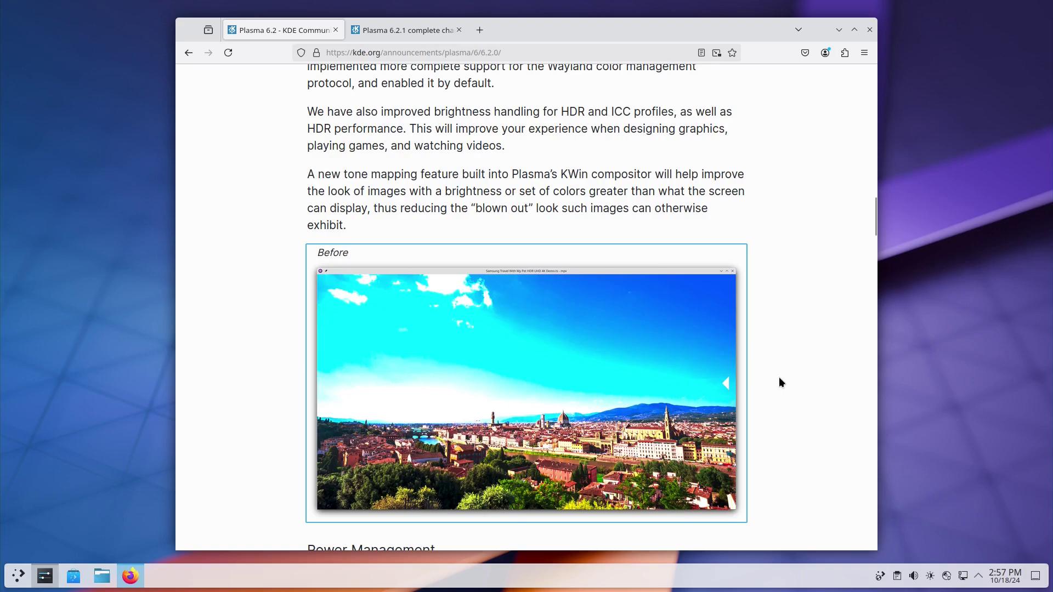
left_click_drag(660, 378, 272, 344)
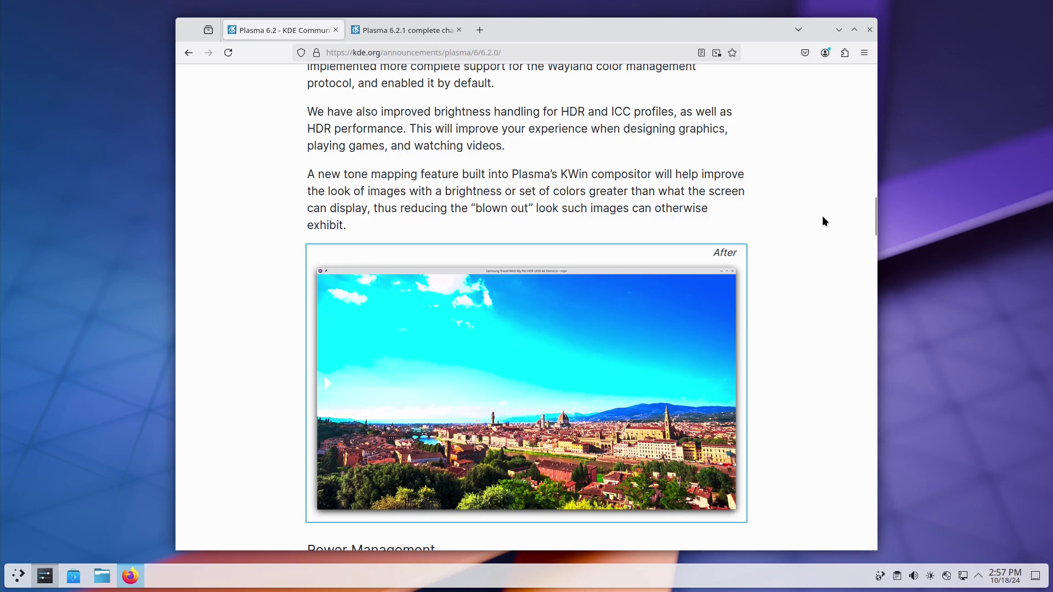
Scroll the Plasma 6.2 announcement past Power Management and Discover to the Accessibility colour-blindness screenshot.
scroll(820, 225, "down", 5)
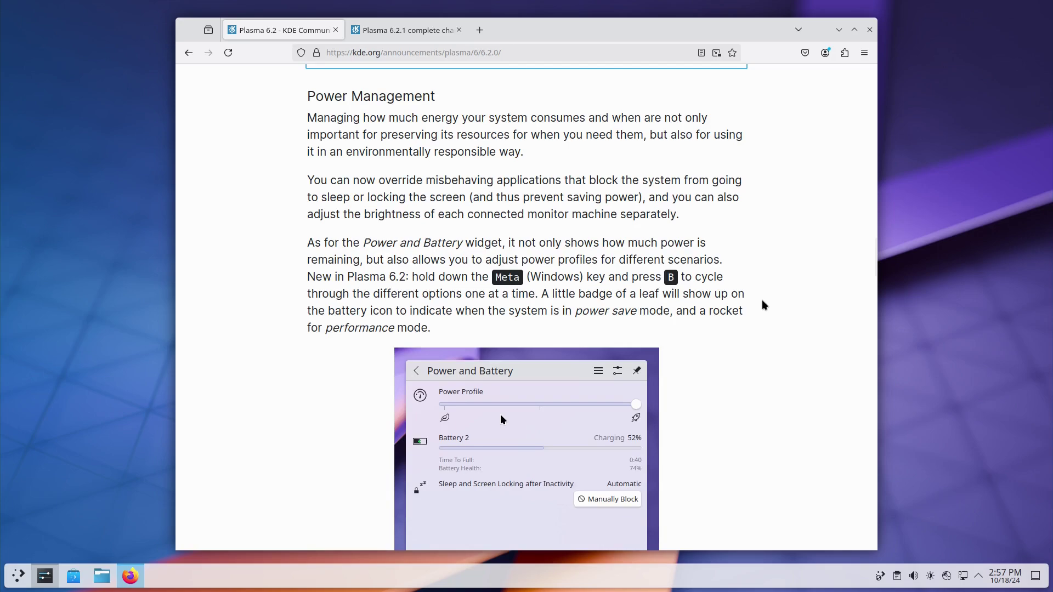
scroll(735, 307, "down", 4)
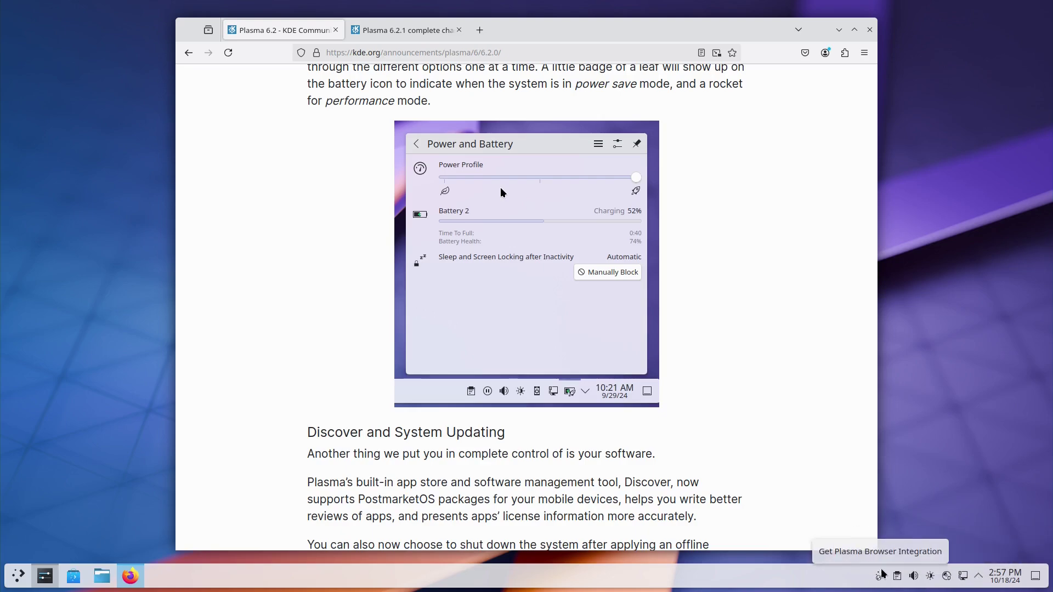
scroll(735, 277, "down", 4)
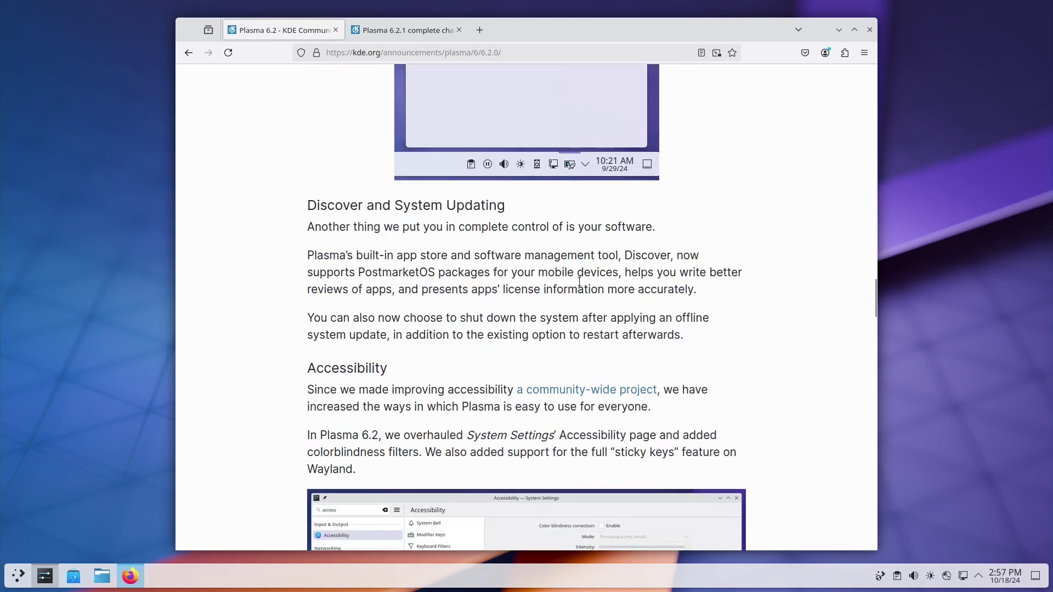
scroll(572, 287, "down", 2)
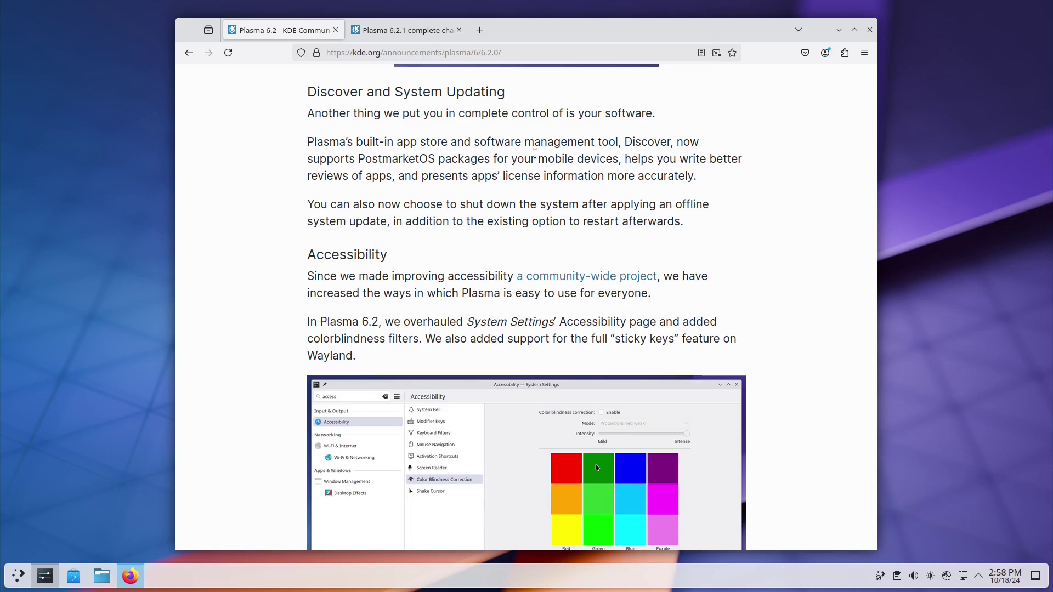
key("ctrl+alt+t")
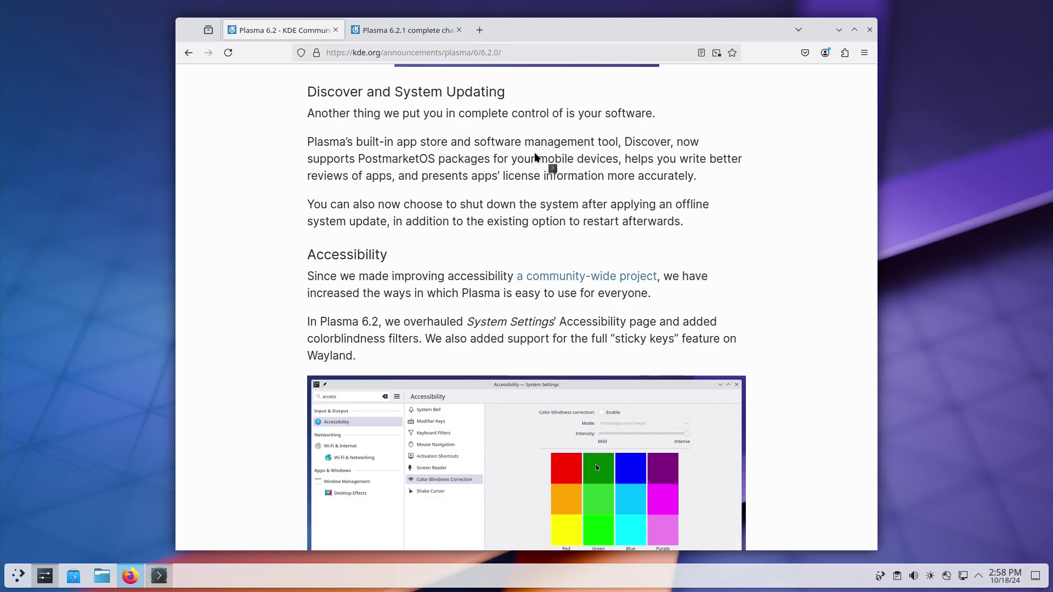
type("sudo pkcon update")
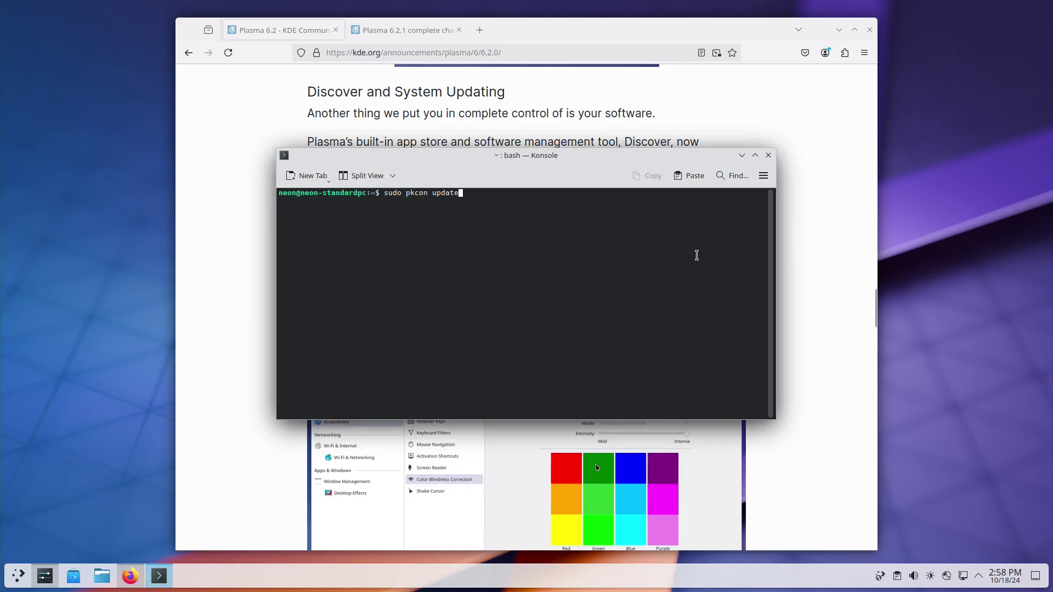
key("ctrl+w")
key("ctrl+w")
key("ctrl+w")
type("exit")
key("Return")
scroll(697, 260, "up", 1)
Read through the Plasma 6.2 announcement, back to its Let's Get Creative banner, then go to the 6.2.1 changelog.
scroll(697, 260, "up", 3)
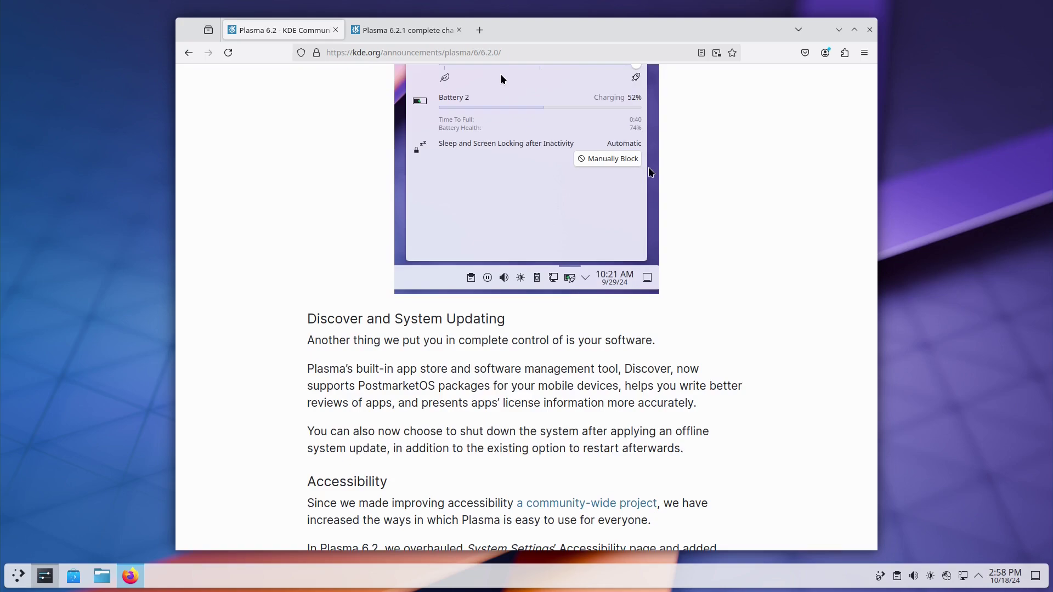
scroll(656, 242, "down", 5)
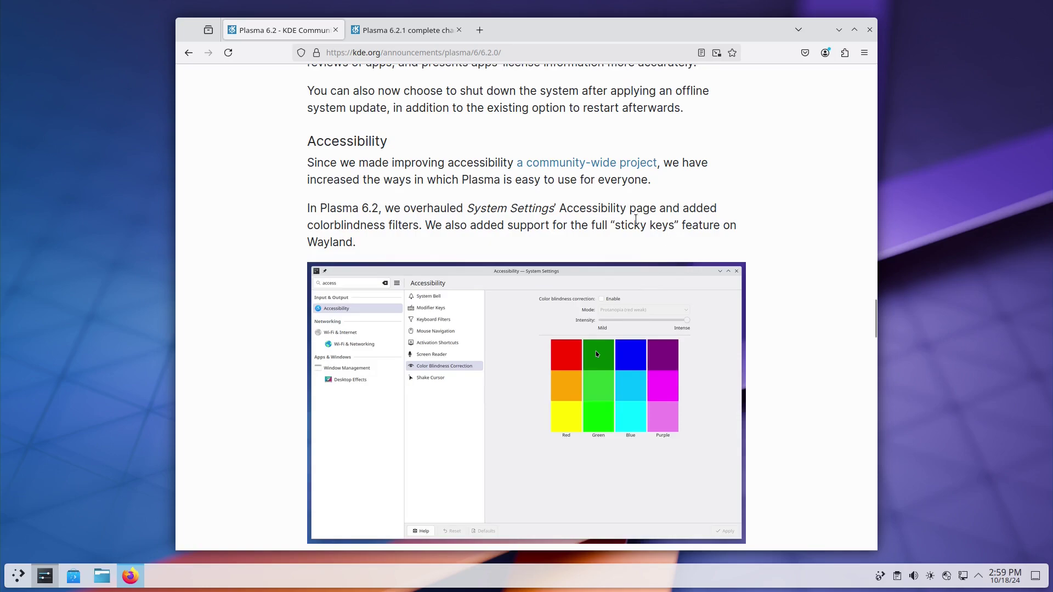
scroll(623, 445, "down", 5)
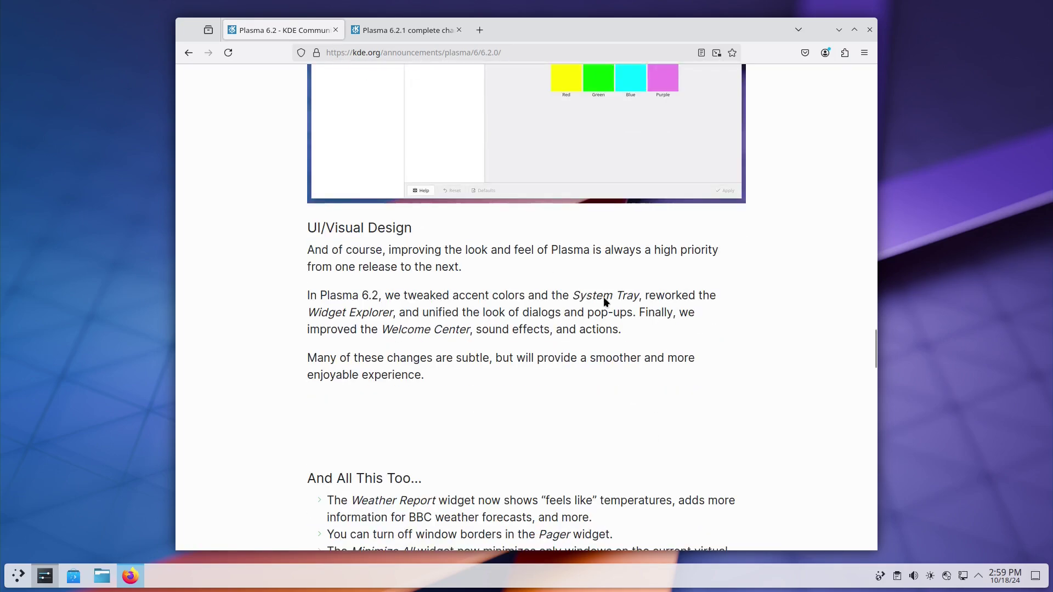
scroll(602, 262, "down", 2)
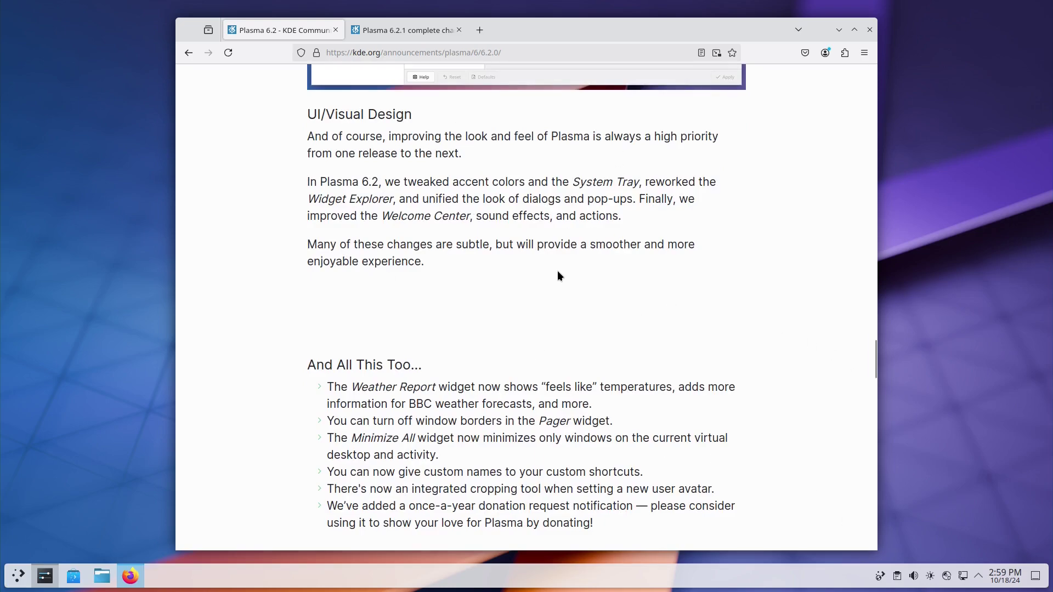
scroll(557, 272, "down", 4)
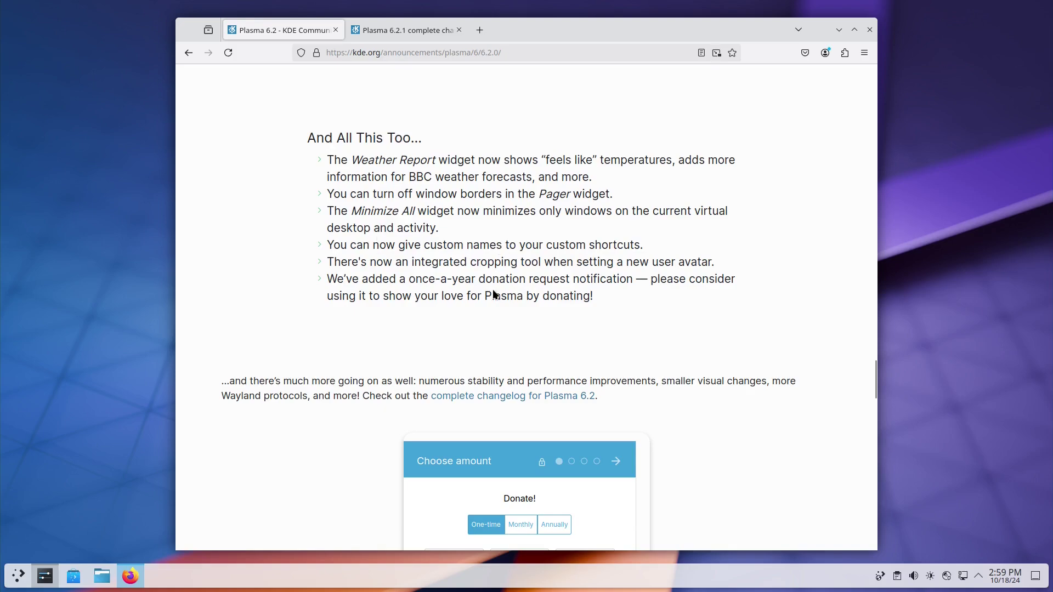
scroll(494, 165, "down", 5)
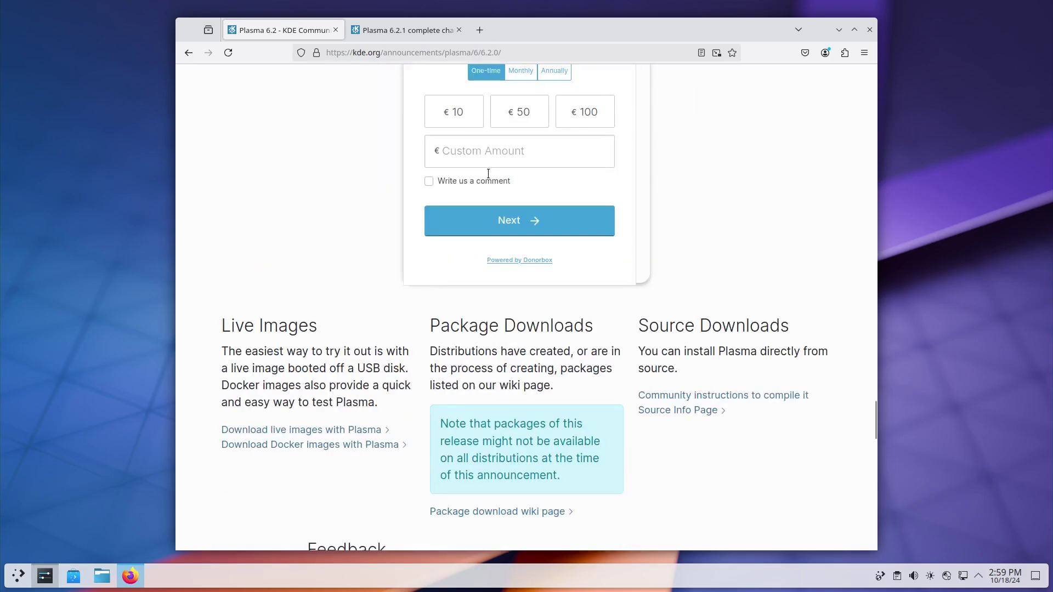
scroll(532, 193, "up", 15)
scroll(580, 212, "up", 15)
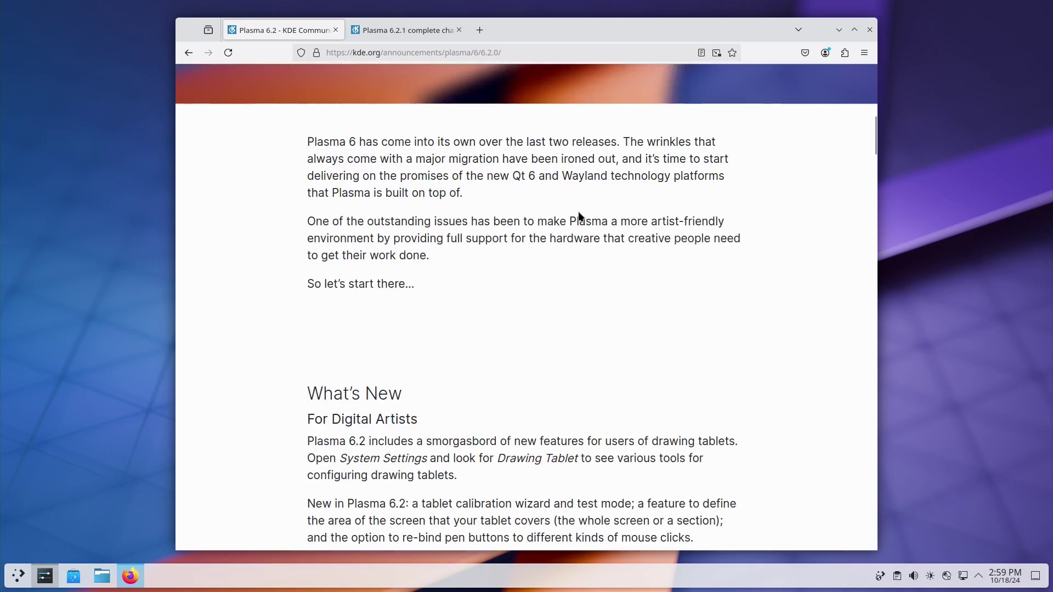
scroll(578, 211, "down", 5)
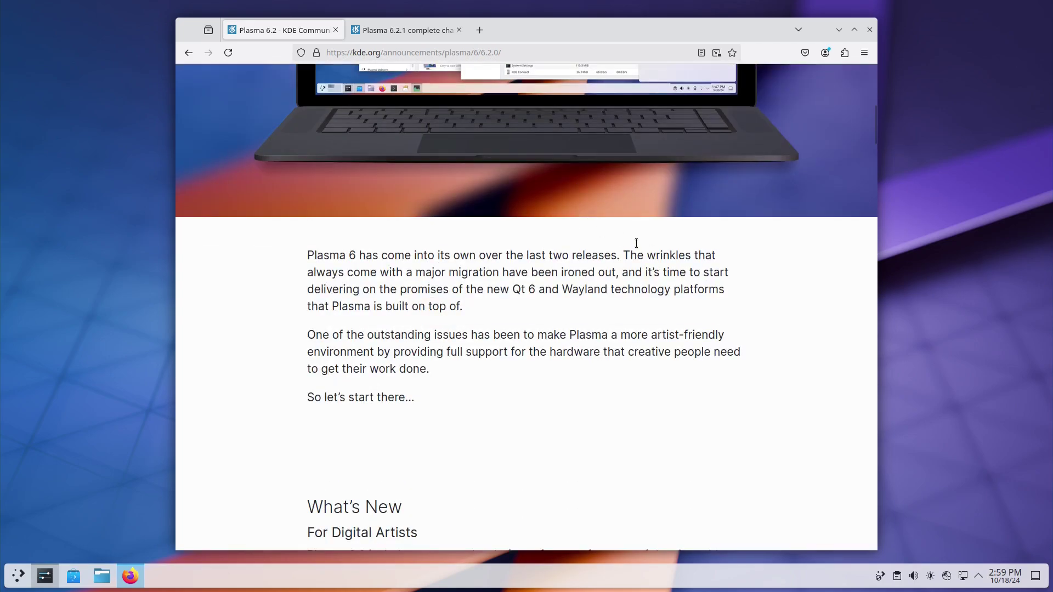
scroll(625, 230, "up", 5)
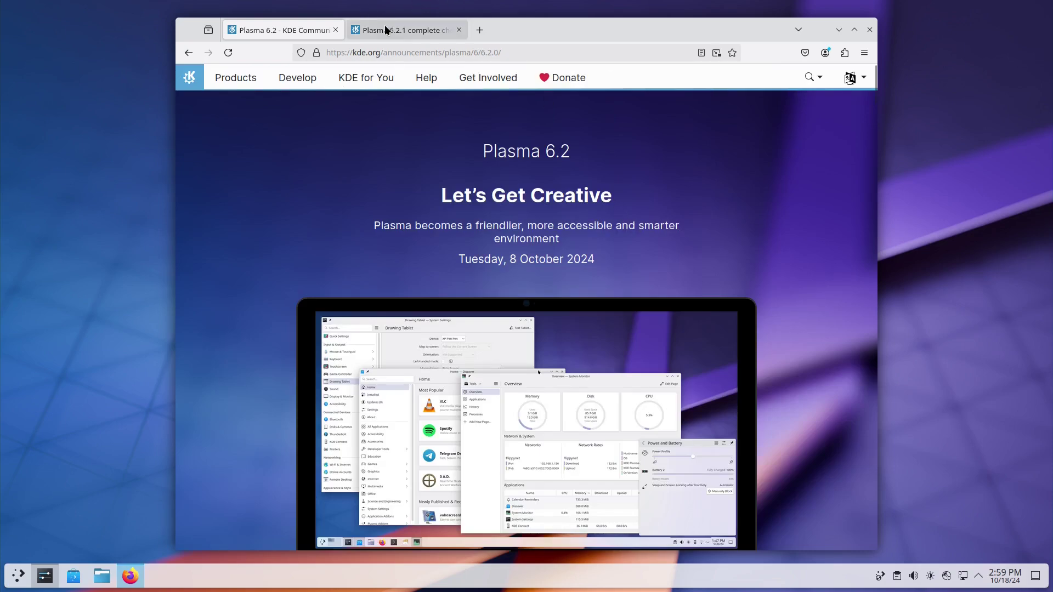
left_click(384, 27)
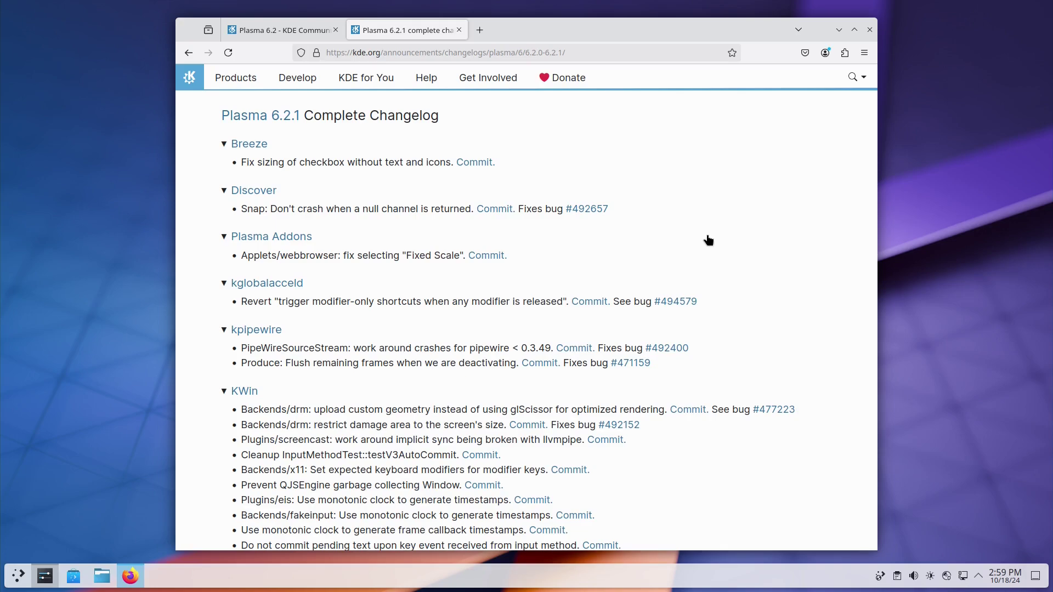
Scroll the 6.2.1 changelog to its footer and back to the Plasma Workspace, Powerdevil and Spacebar fixes.
scroll(555, 188, "down", 10)
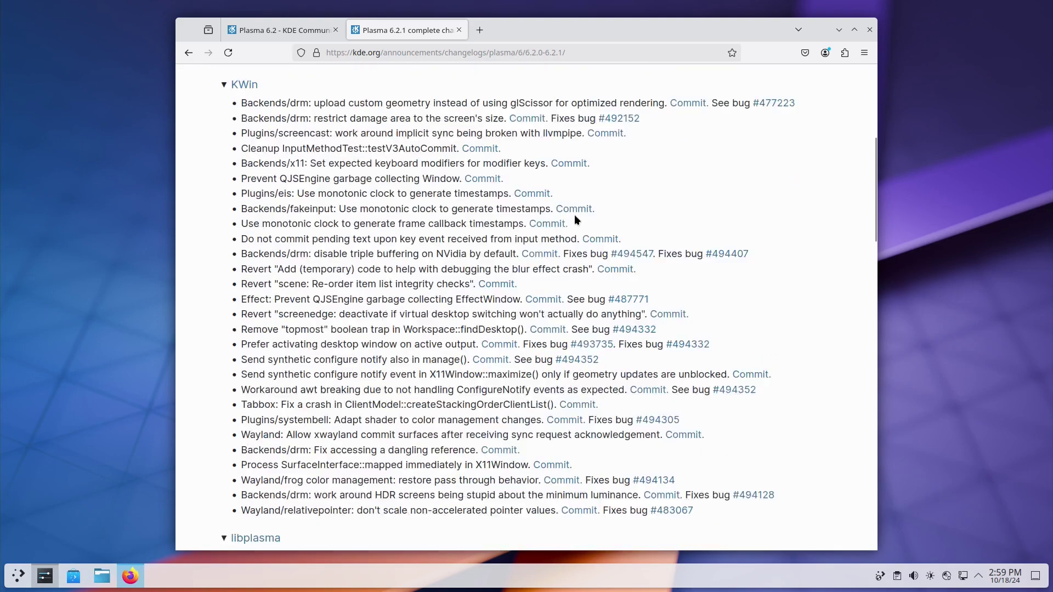
scroll(595, 236, "down", 15)
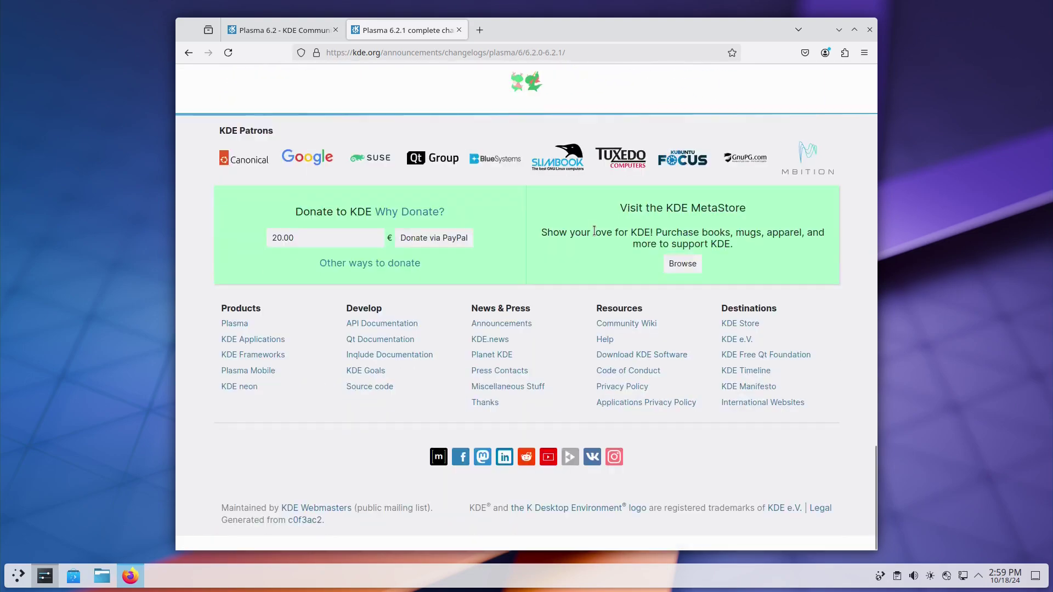
scroll(594, 230, "up", 5)
scroll(594, 230, "up", 2)
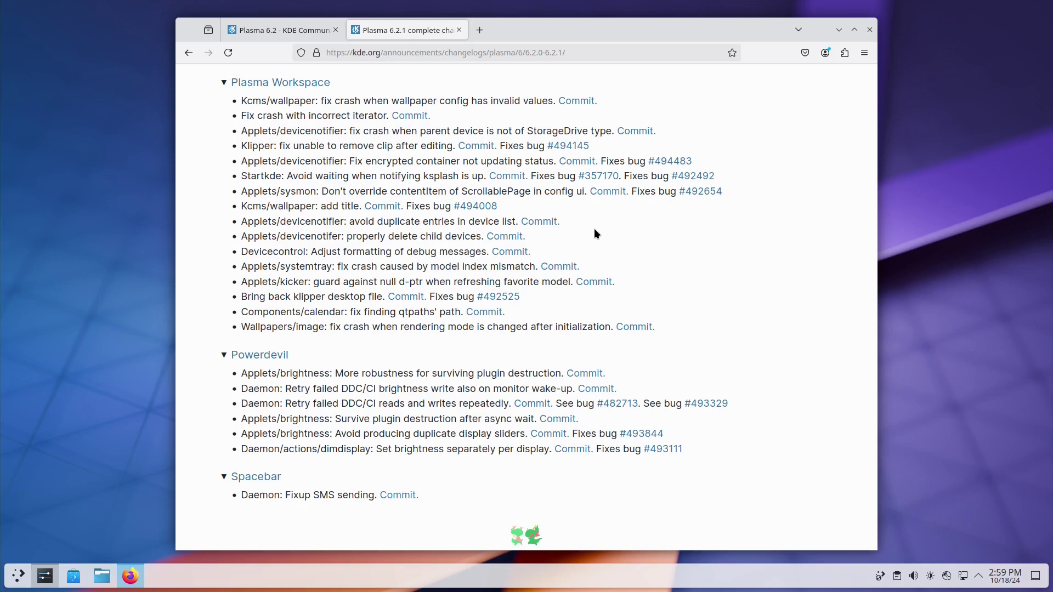
Close Firefox and nudge the System Settings window slightly higher on screen.
left_click(855, 29)
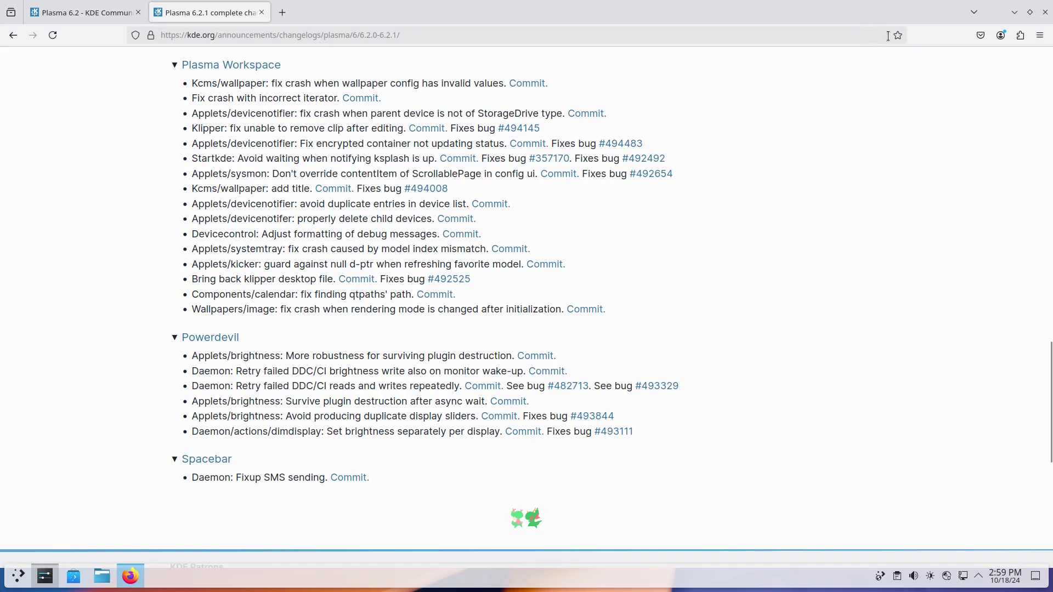
left_click(1045, 12)
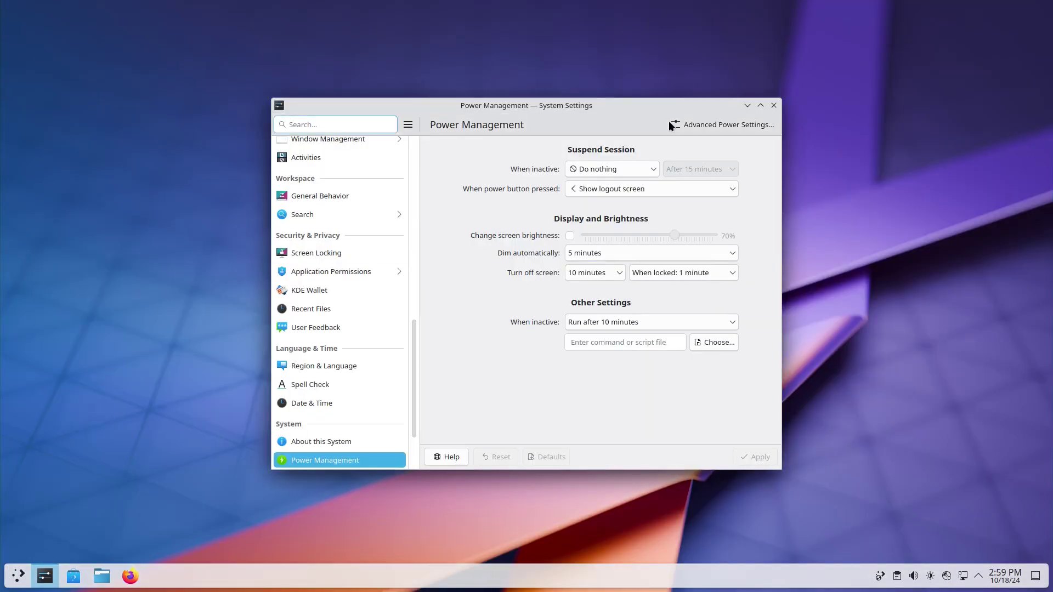
mouse_move(627, 103)
left_mouse_down()
mouse_move(567, 185)
mouse_move(581, 296)
mouse_move(662, 118)
mouse_move(509, 72)
mouse_move(619, 101)
mouse_move(614, 136)
mouse_move(540, 164)
mouse_move(692, 88)
mouse_move(653, 87)
mouse_move(640, 104)
left_mouse_up()
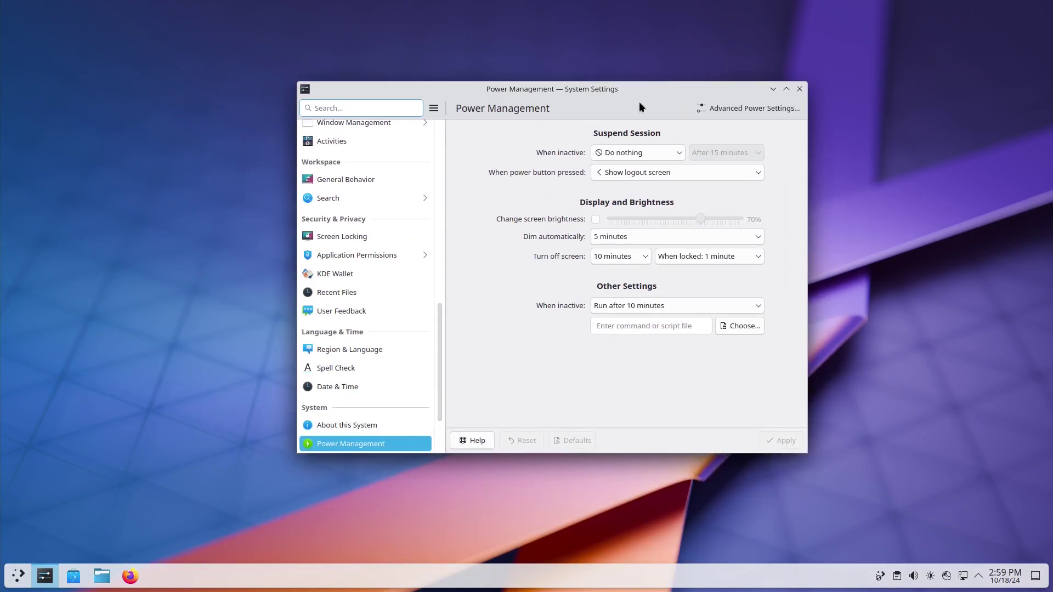
Scroll through the System Settings sidebar category list.
scroll(431, 289, "up", 10)
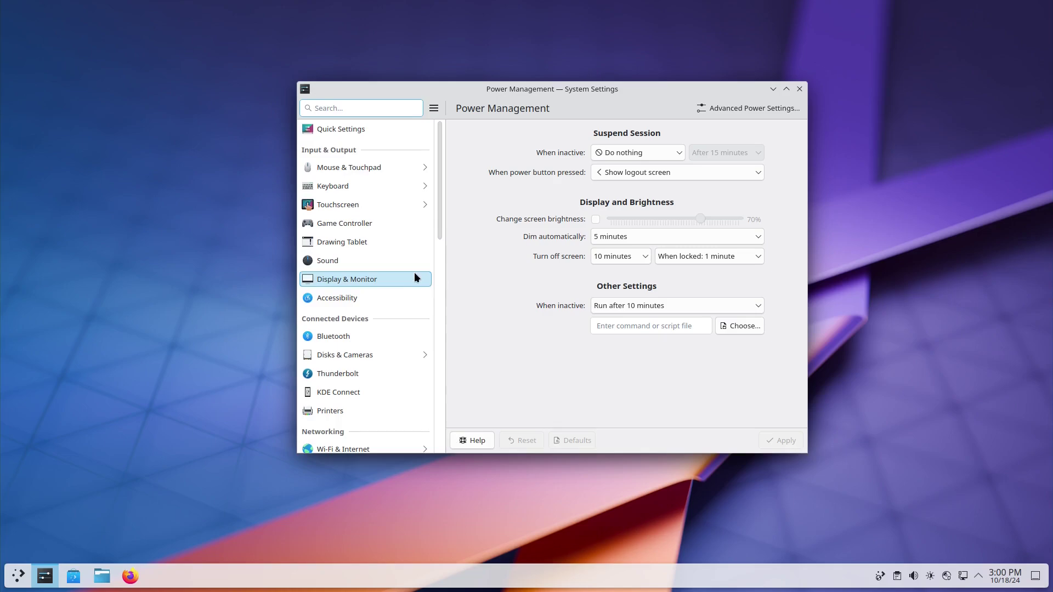
scroll(425, 289, "down", 10)
scroll(419, 297, "down", 3)
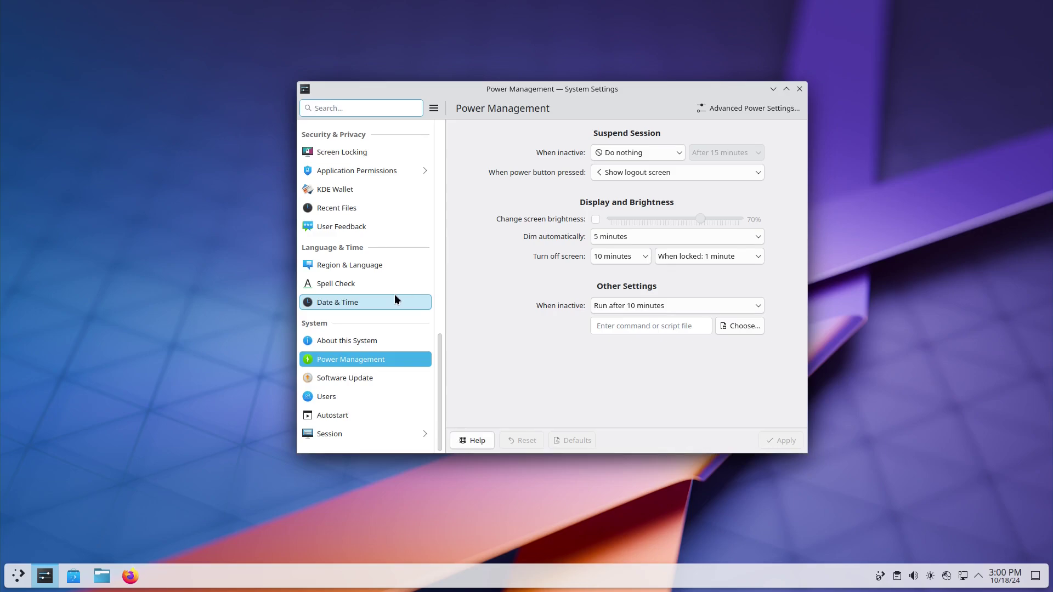
scroll(394, 297, "up", 8)
scroll(349, 291, "up", 5)
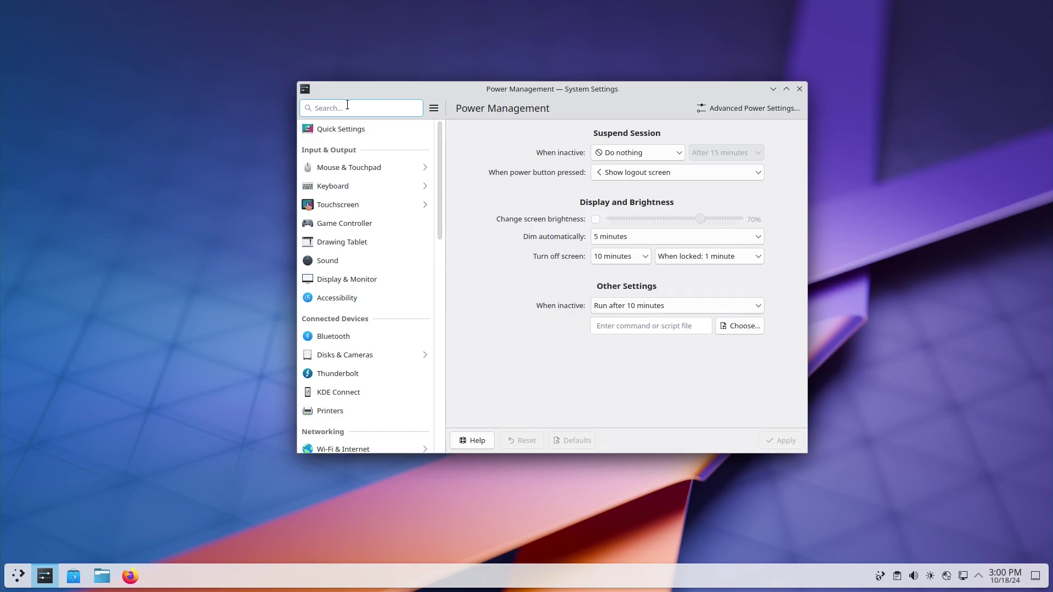
Search 'online' and view the provider list under Online Accounts' Add New Account.
type("online")
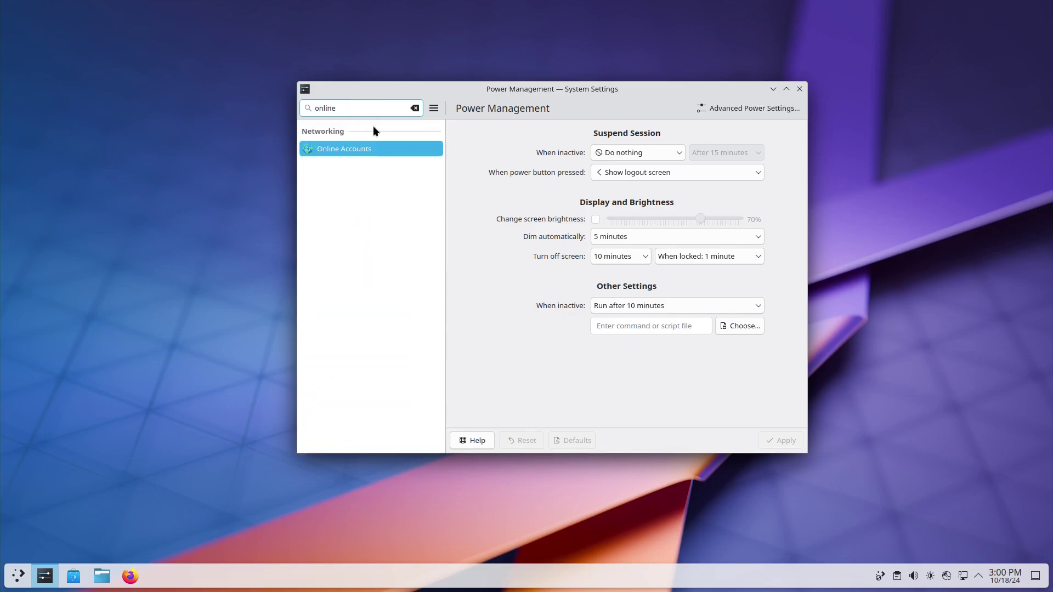
left_click(370, 149)
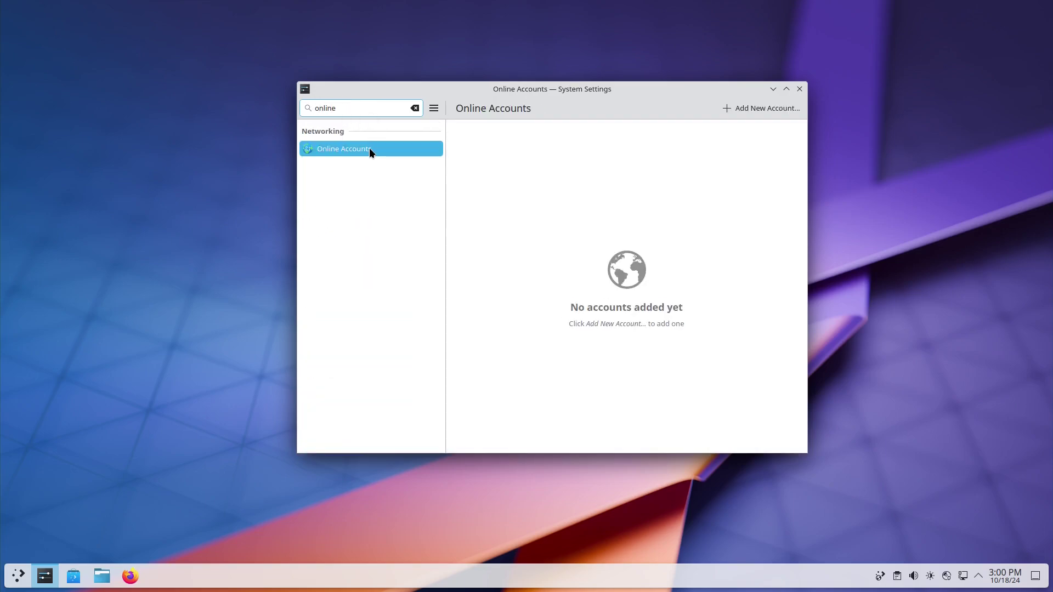
left_click(768, 107)
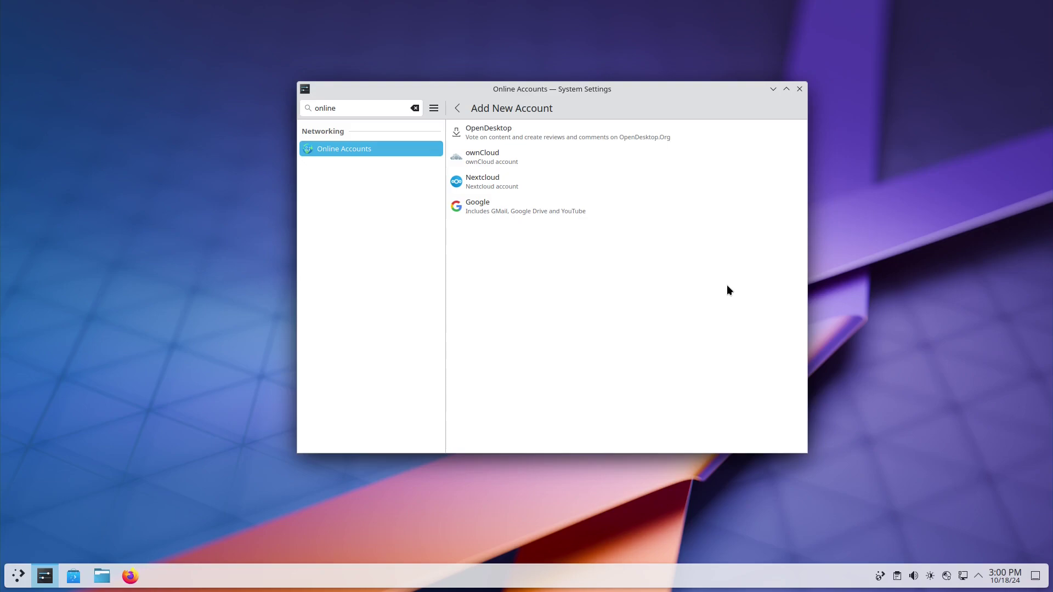
Choose Nextcloud, cancel its login dialog, and close System Settings.
left_click(519, 185)
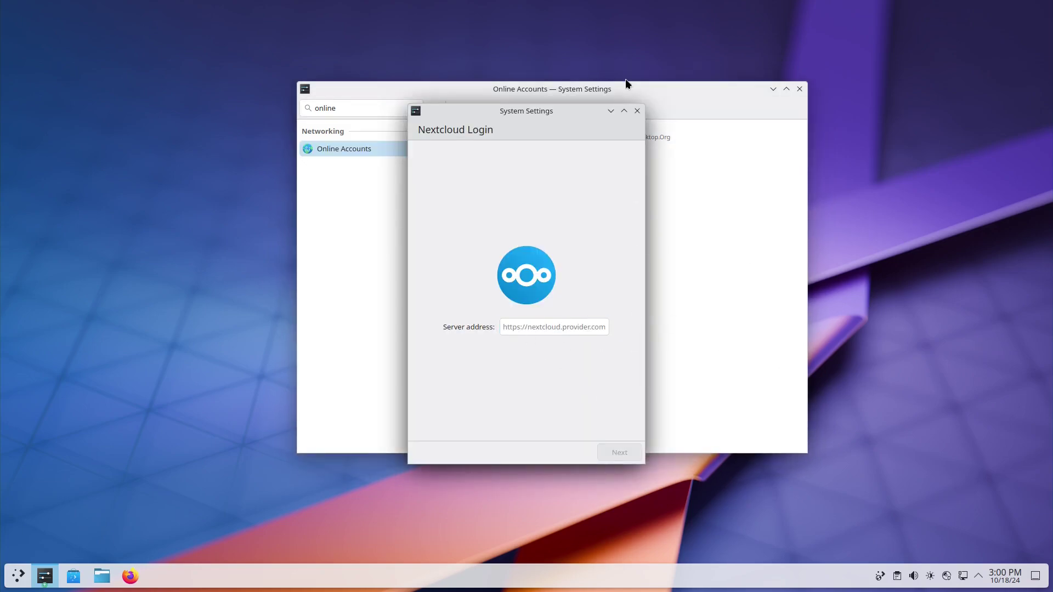
left_click(638, 111)
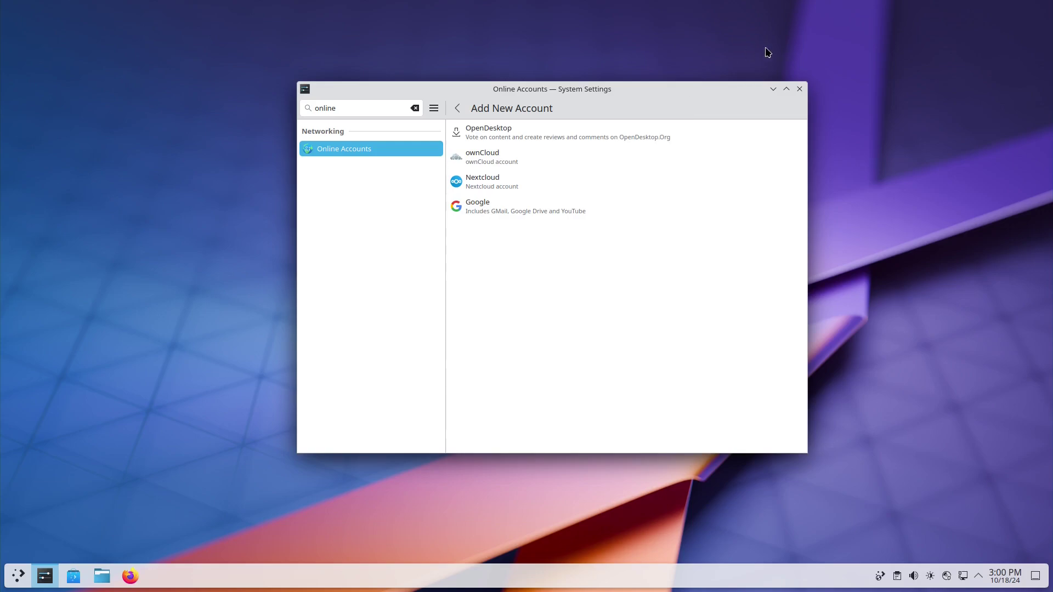
left_click(800, 90)
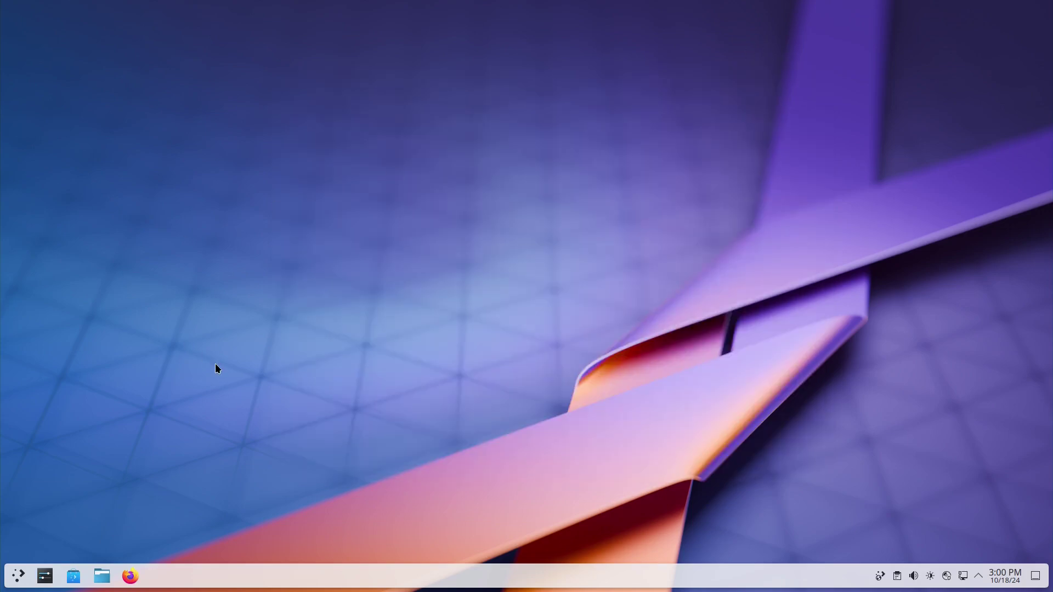
left_click(73, 576)
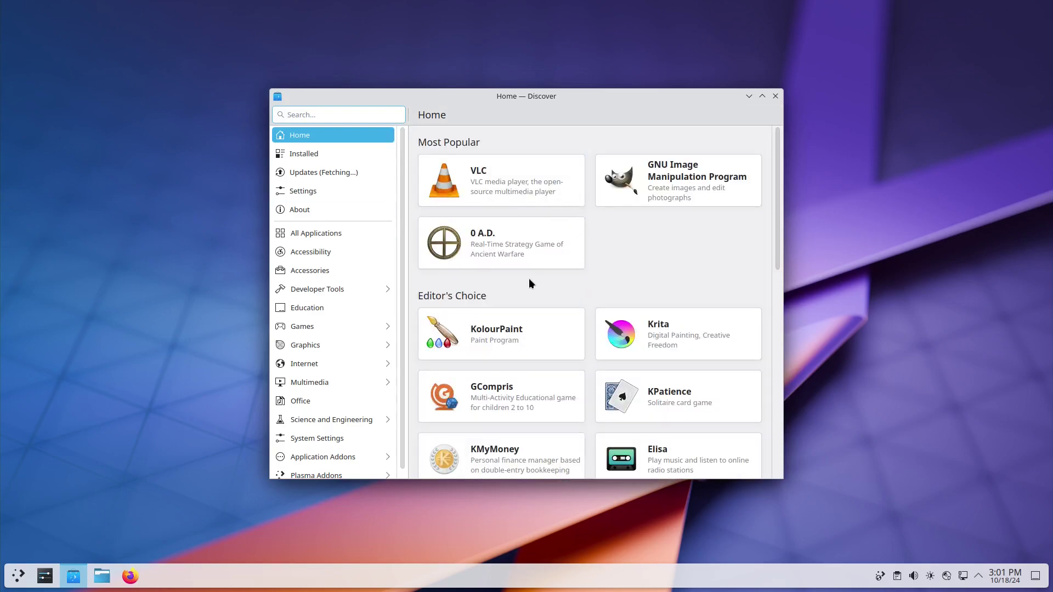
scroll(660, 225, "down", 4)
scroll(661, 226, "up", 4)
left_click(775, 95)
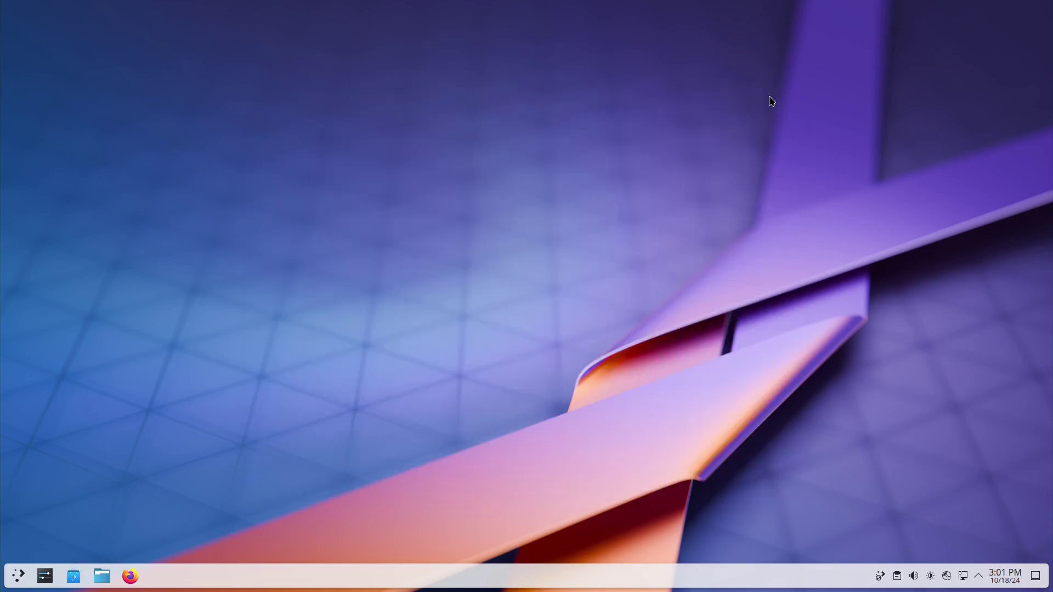